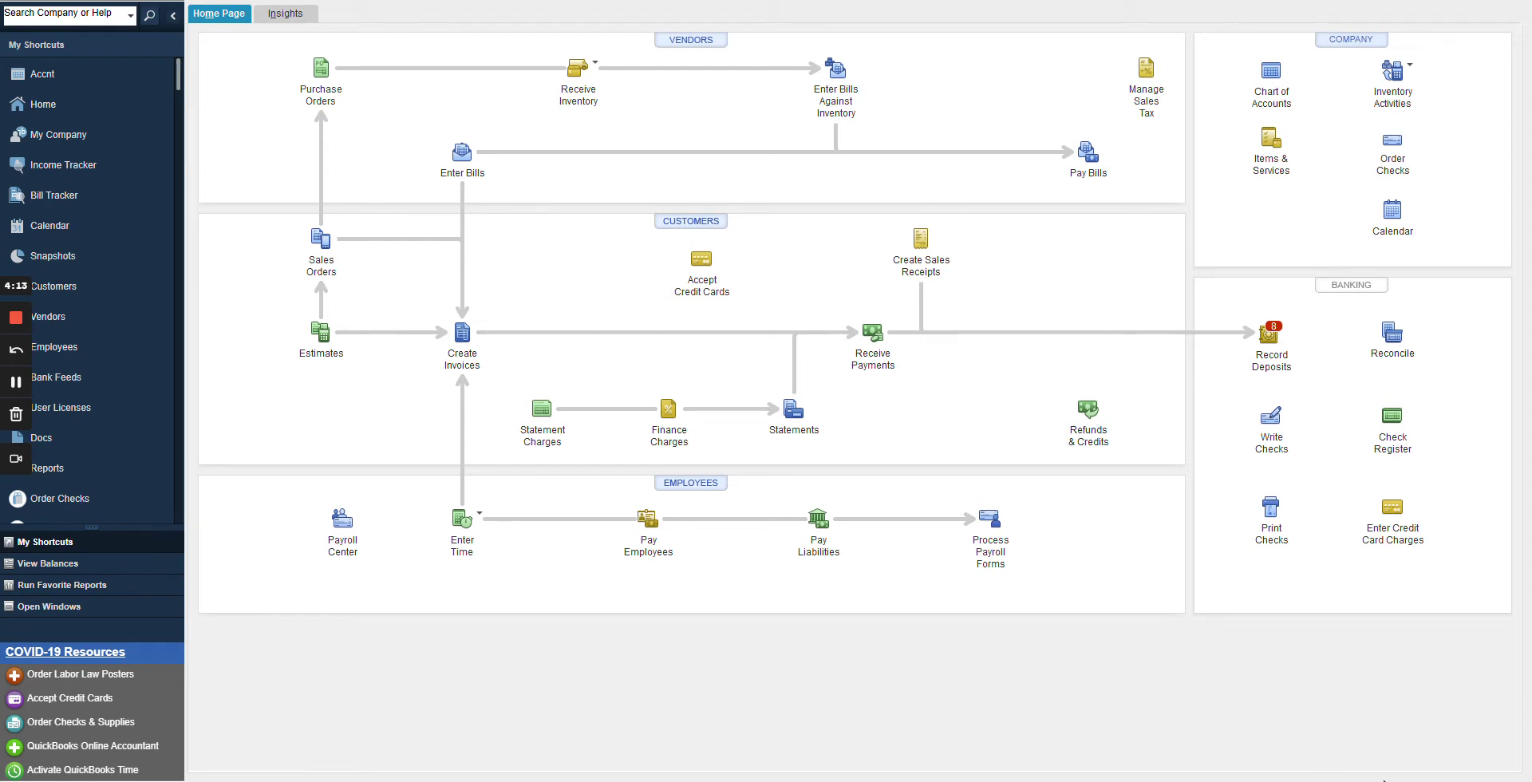
Run the standard Balance Sheet report and open the transaction detail behind the 2020 Equipment Loan balance.
{"action": "left_click", "coordinate": [553, 2]}
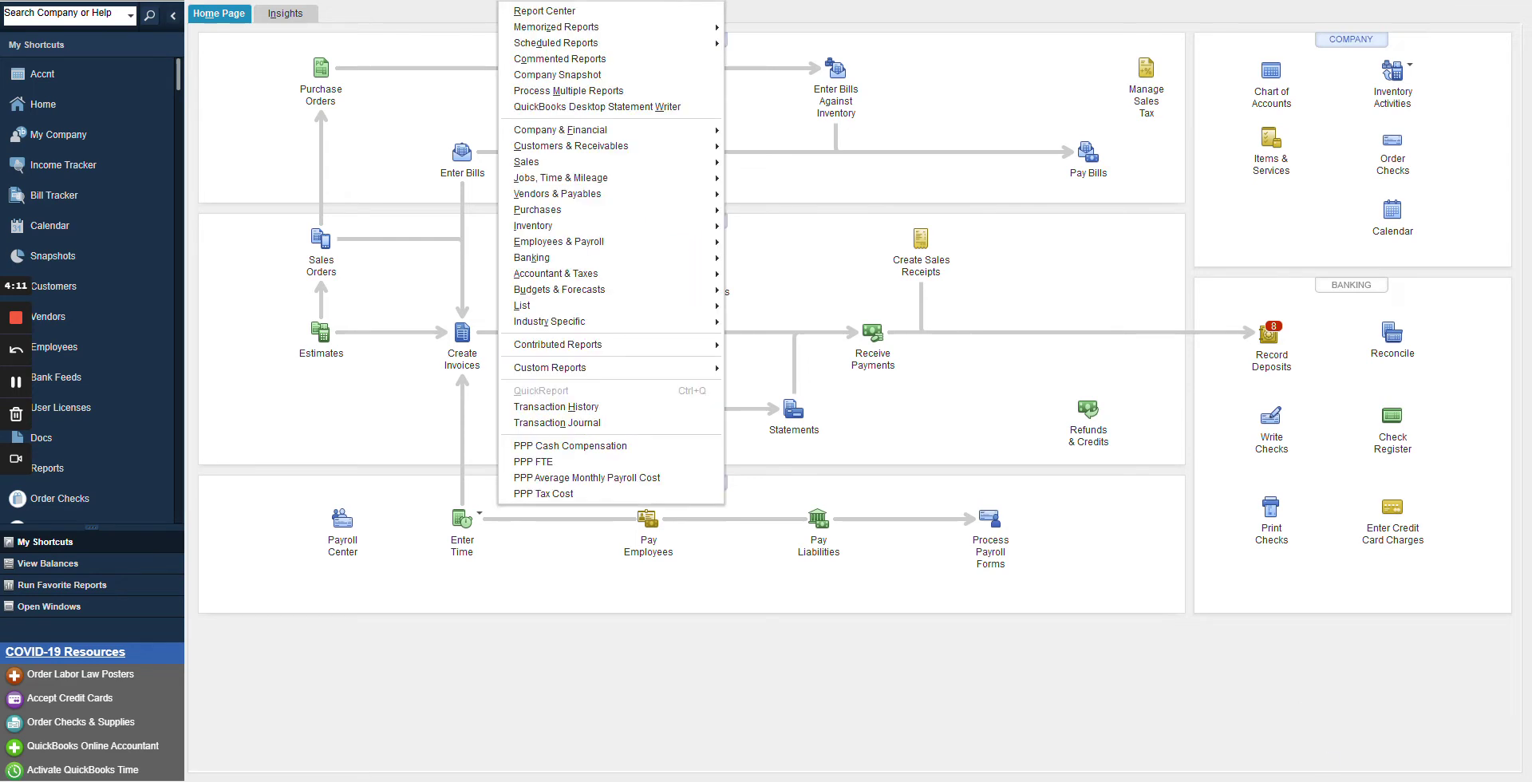
{"action": "mouse_move", "coordinate": [696, 137]}
{"action": "left_click", "coordinate": [788, 329]}
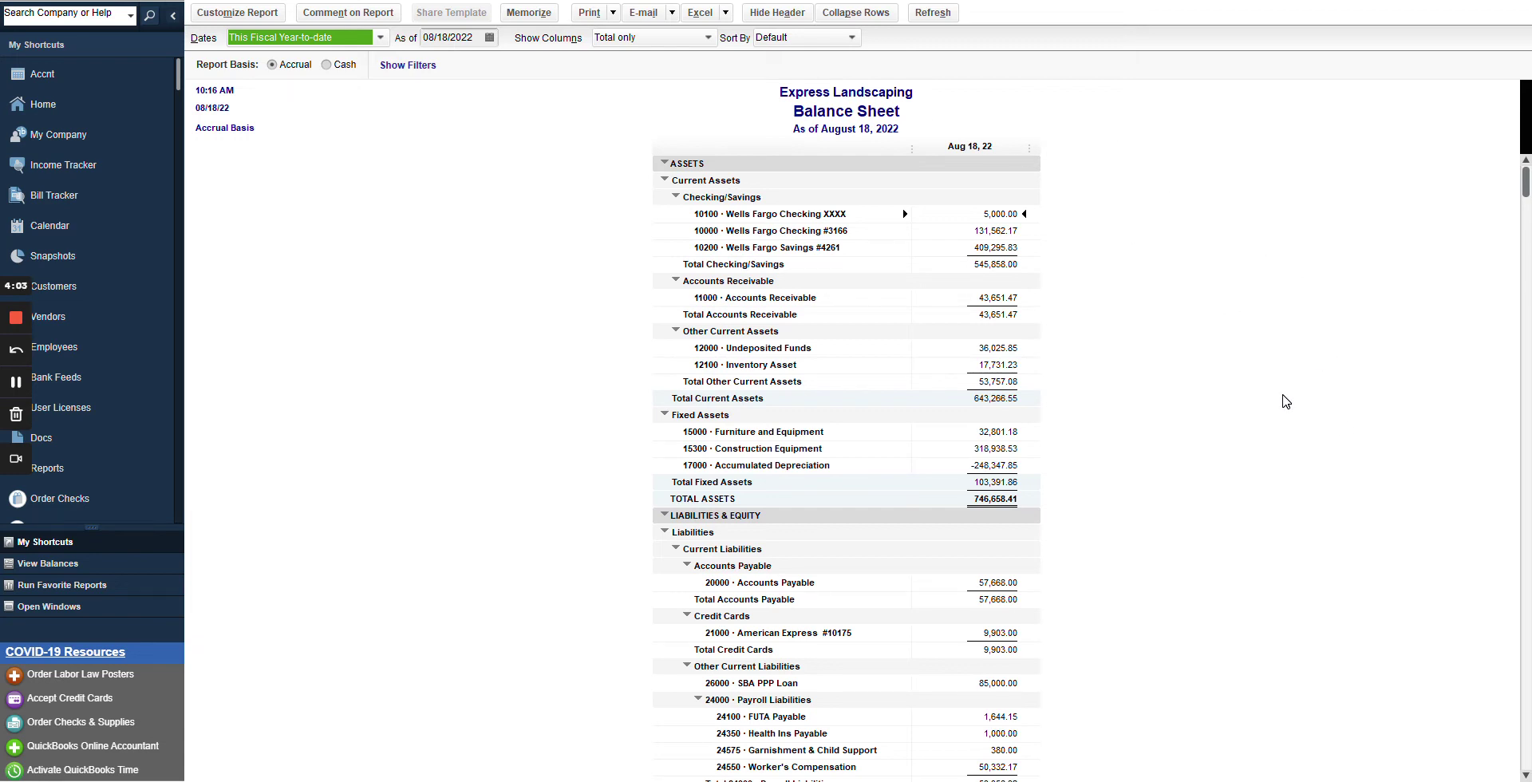
{"action": "scroll", "coordinate": [1285, 400], "scroll_direction": "down", "scroll_amount": 2}
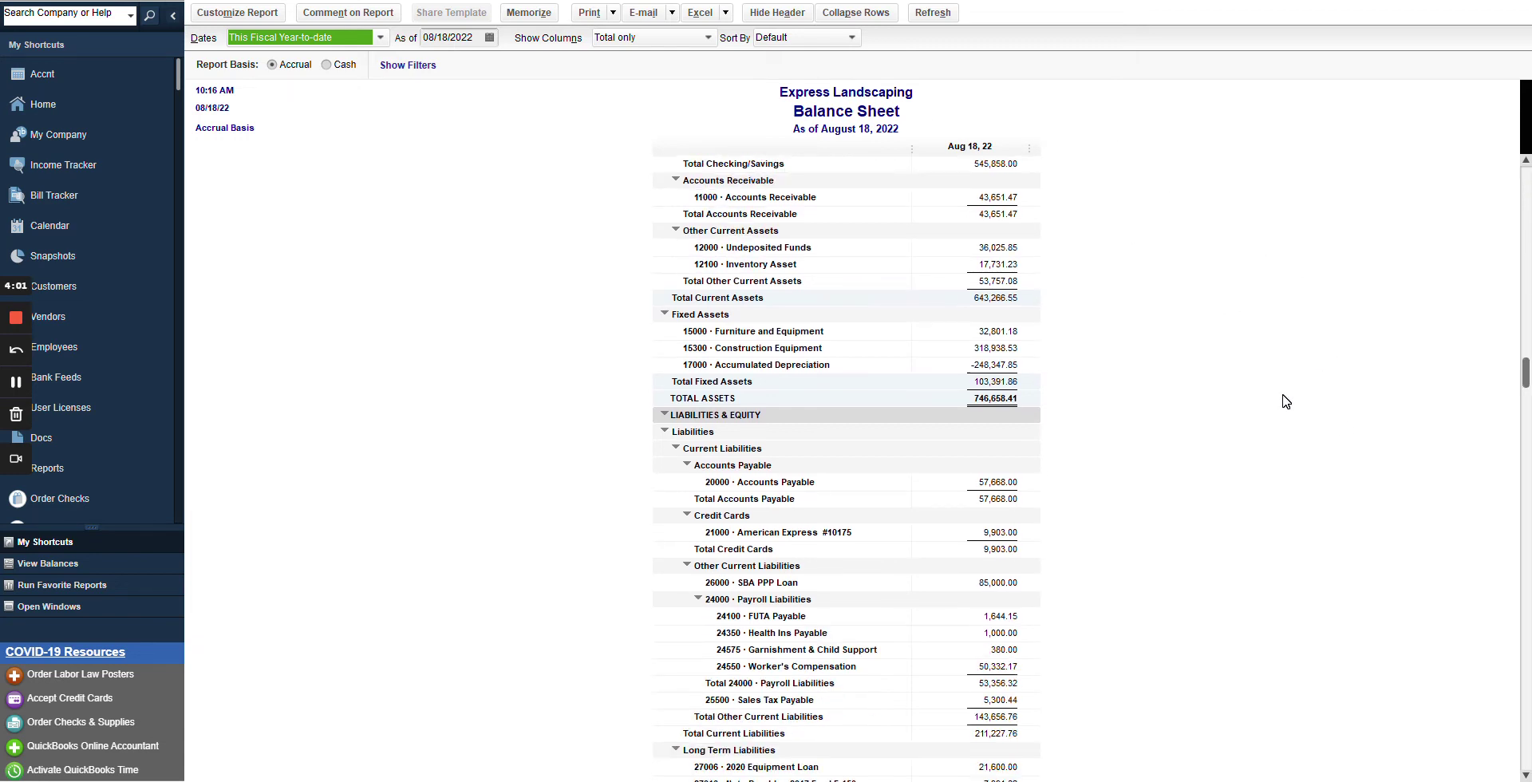
{"action": "scroll", "coordinate": [1286, 400], "scroll_direction": "down", "scroll_amount": 4}
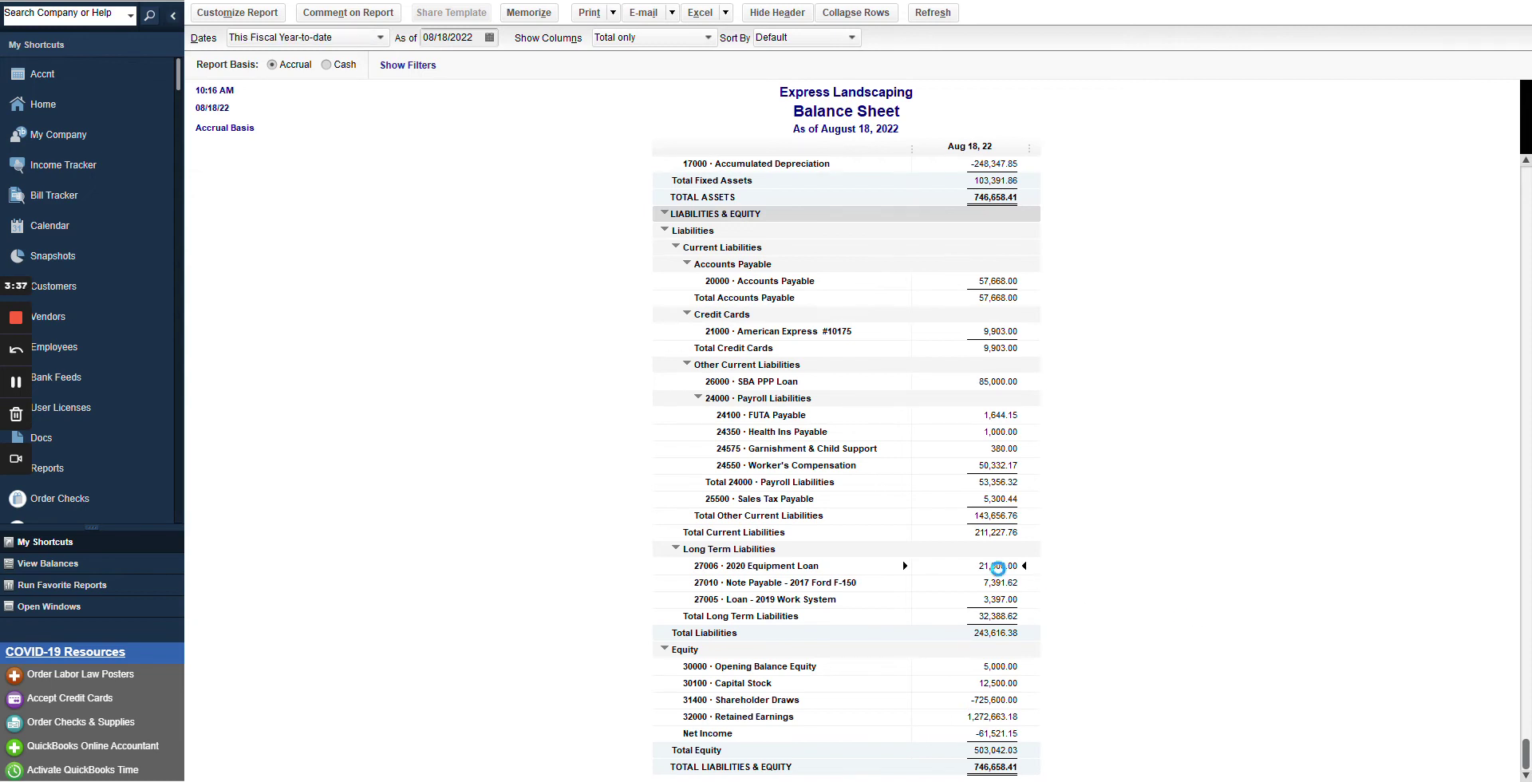
{"action": "double_click", "coordinate": [997, 566]}
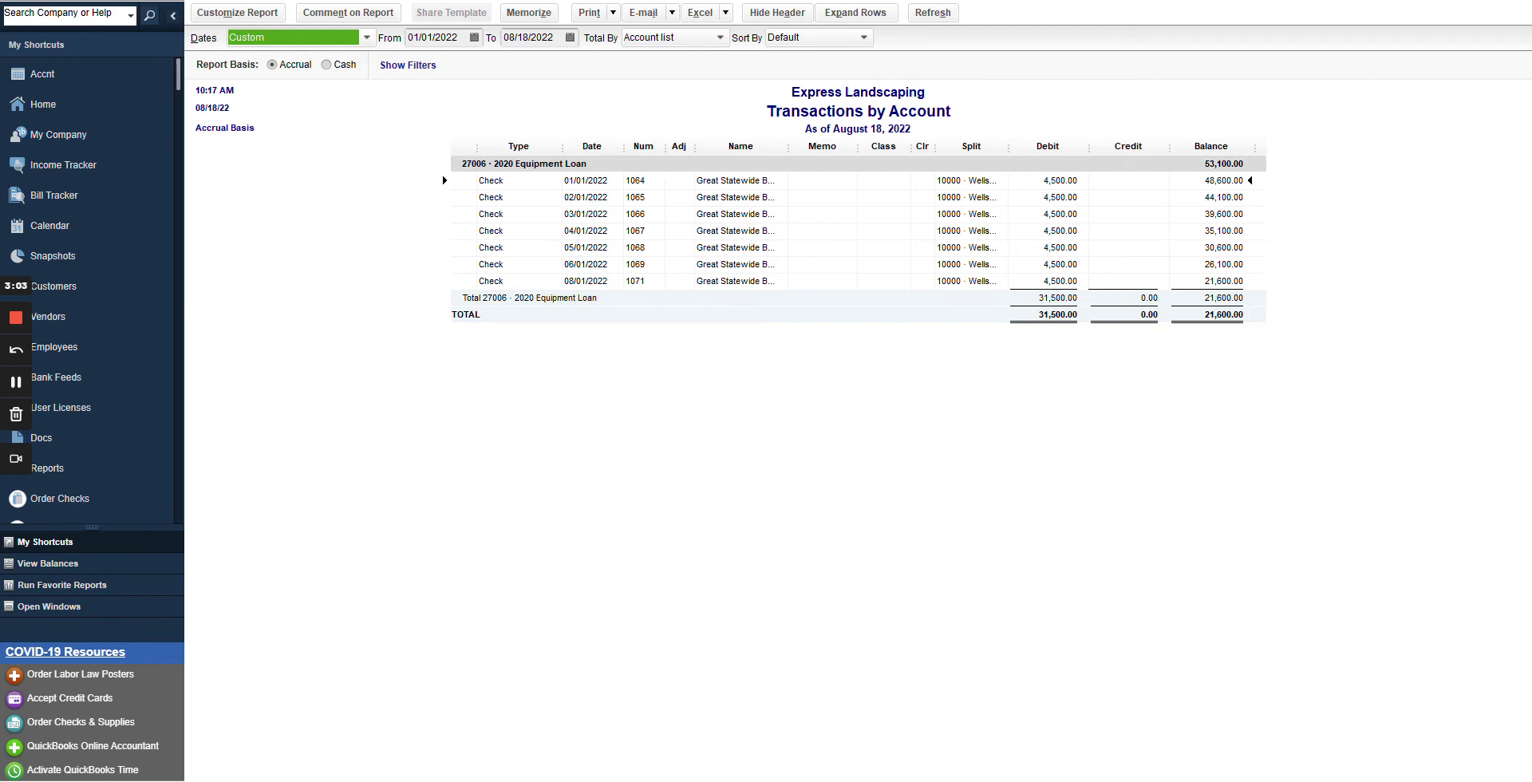
Split the 01/01/2022 Great Statewide Bank check: 3,700 to 2020 Equipment Loan and the remainder to Interest Expense.
{"action": "key", "text": "Return"}
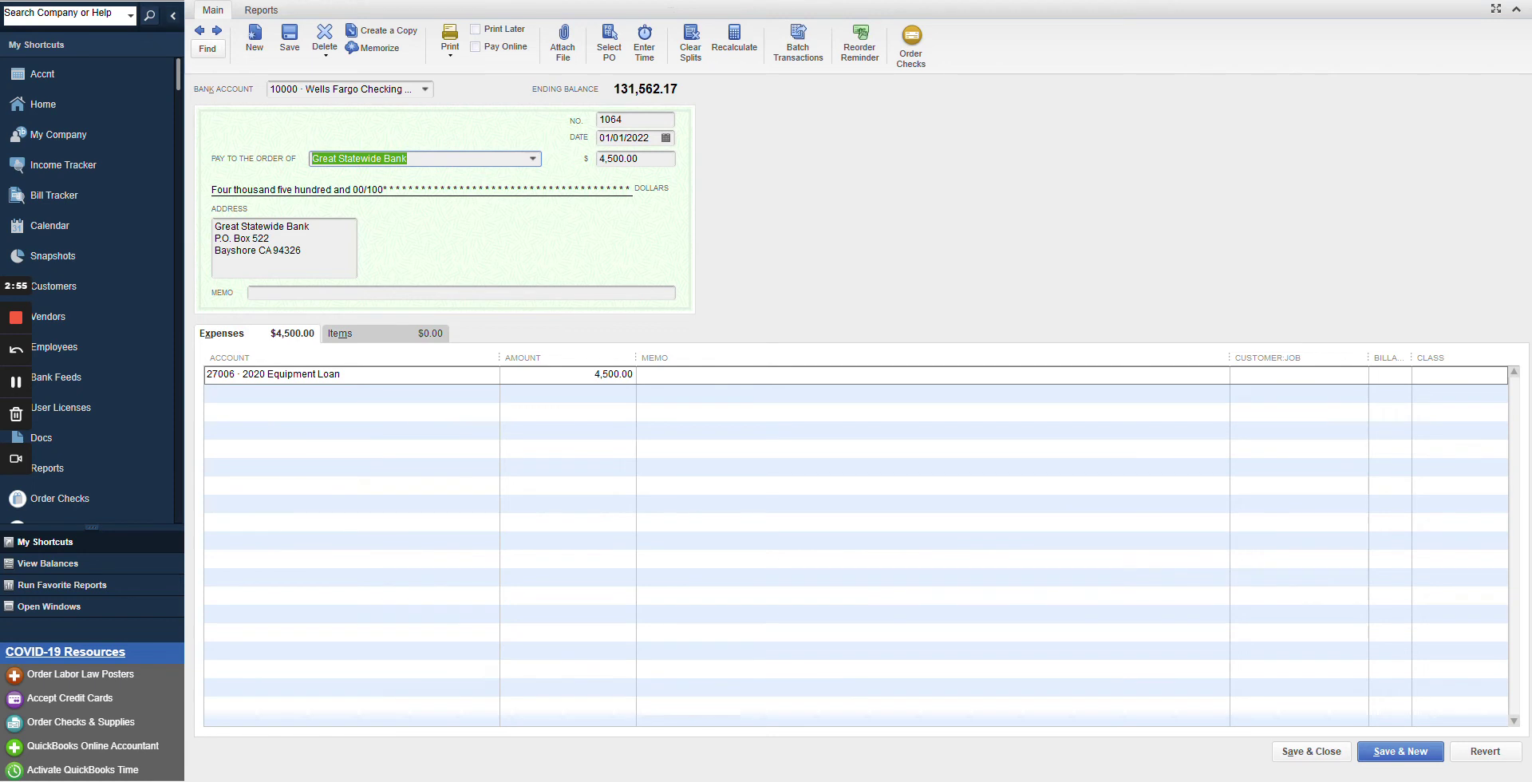
{"action": "left_click", "coordinate": [614, 374]}
{"action": "type", "text": "3700"}
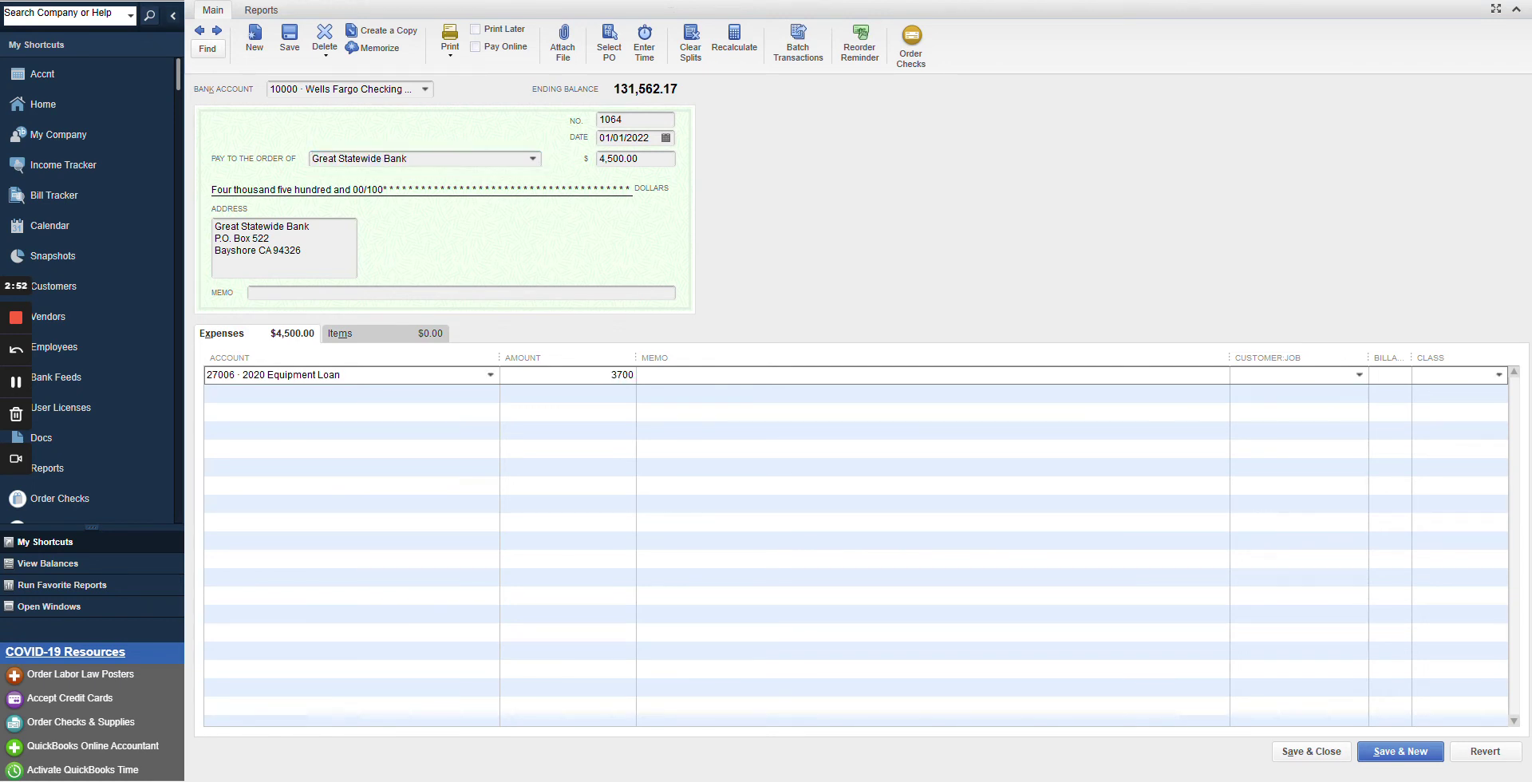
{"action": "key", "text": "Down"}
{"action": "key", "text": "shift+Tab"}
{"action": "type", "text": "inter"}
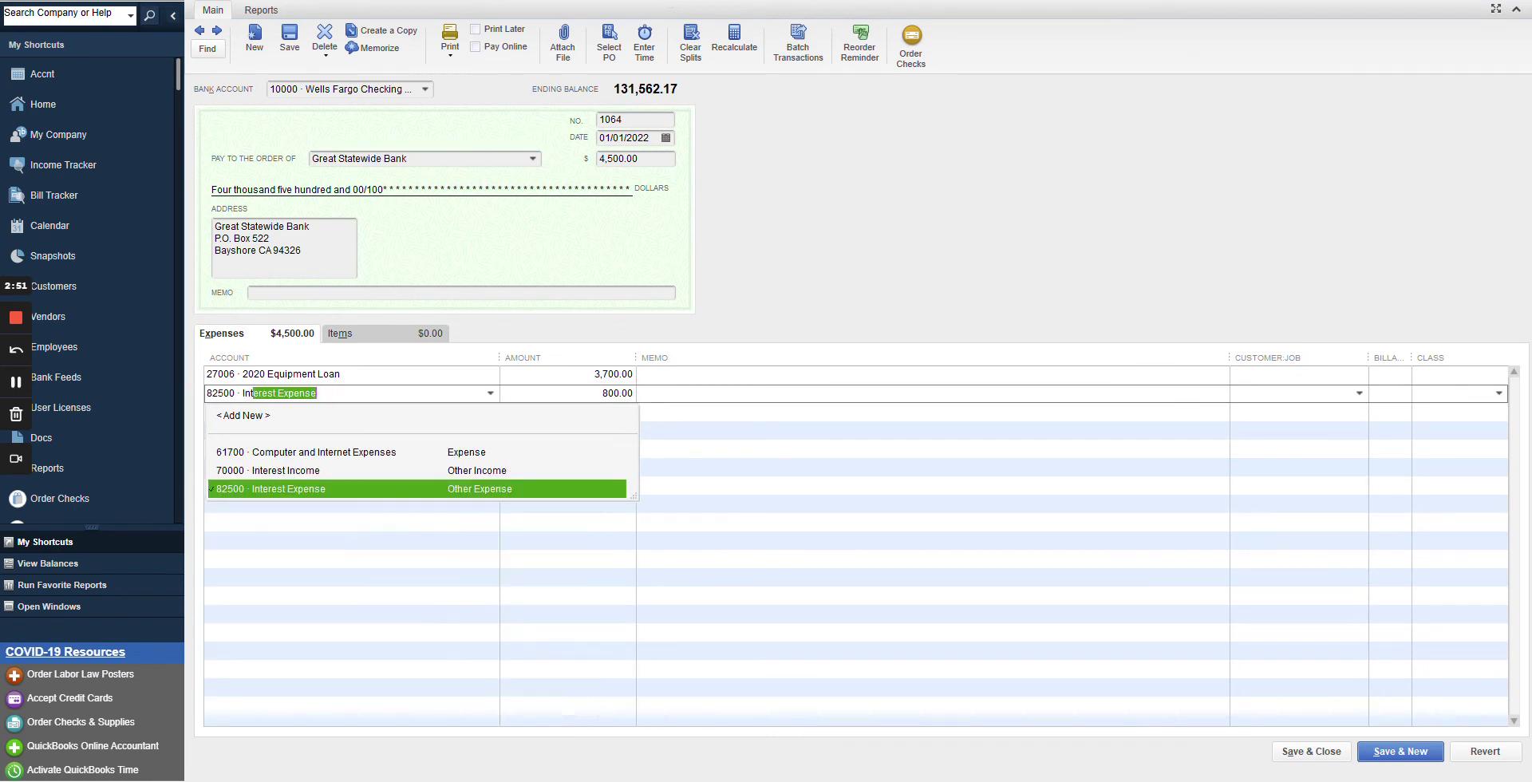
{"action": "key", "text": "Tab"}
{"action": "left_click", "coordinate": [641, 392]}
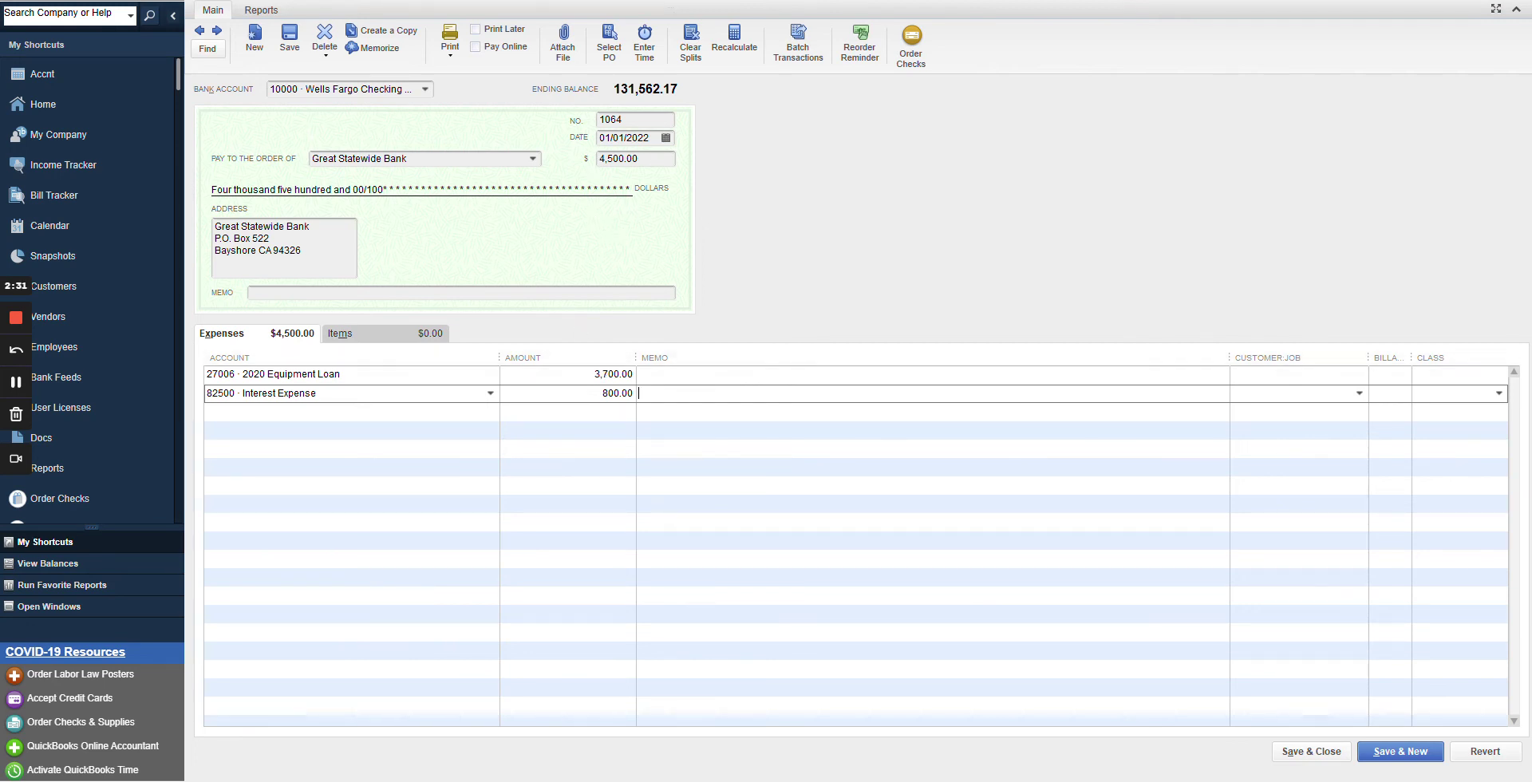
Save and close the 01/01/2022 check, agreeing to record the change to the past transaction.
{"action": "left_click", "coordinate": [1294, 754]}
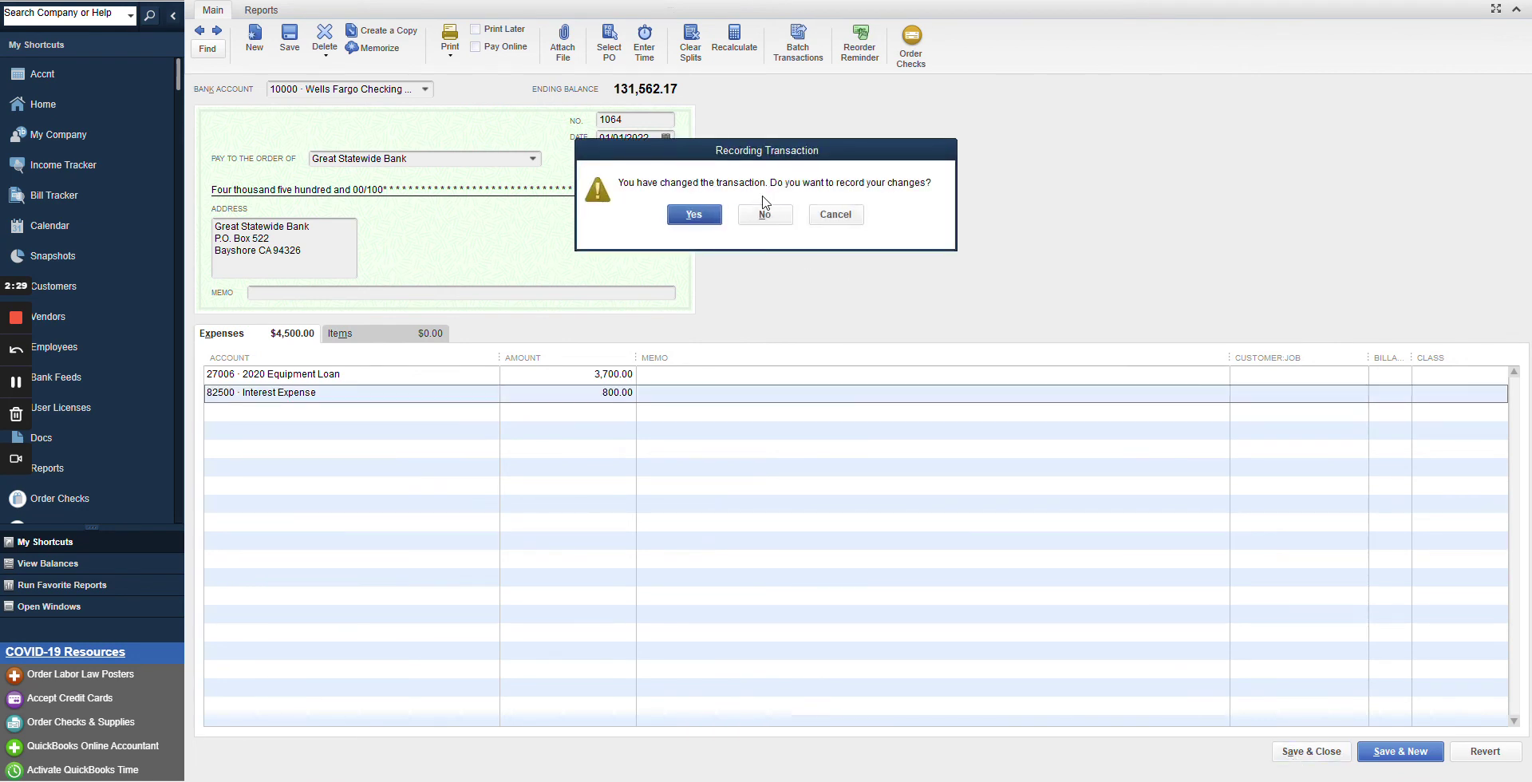
{"action": "left_click", "coordinate": [695, 214]}
{"action": "left_click", "coordinate": [735, 311]}
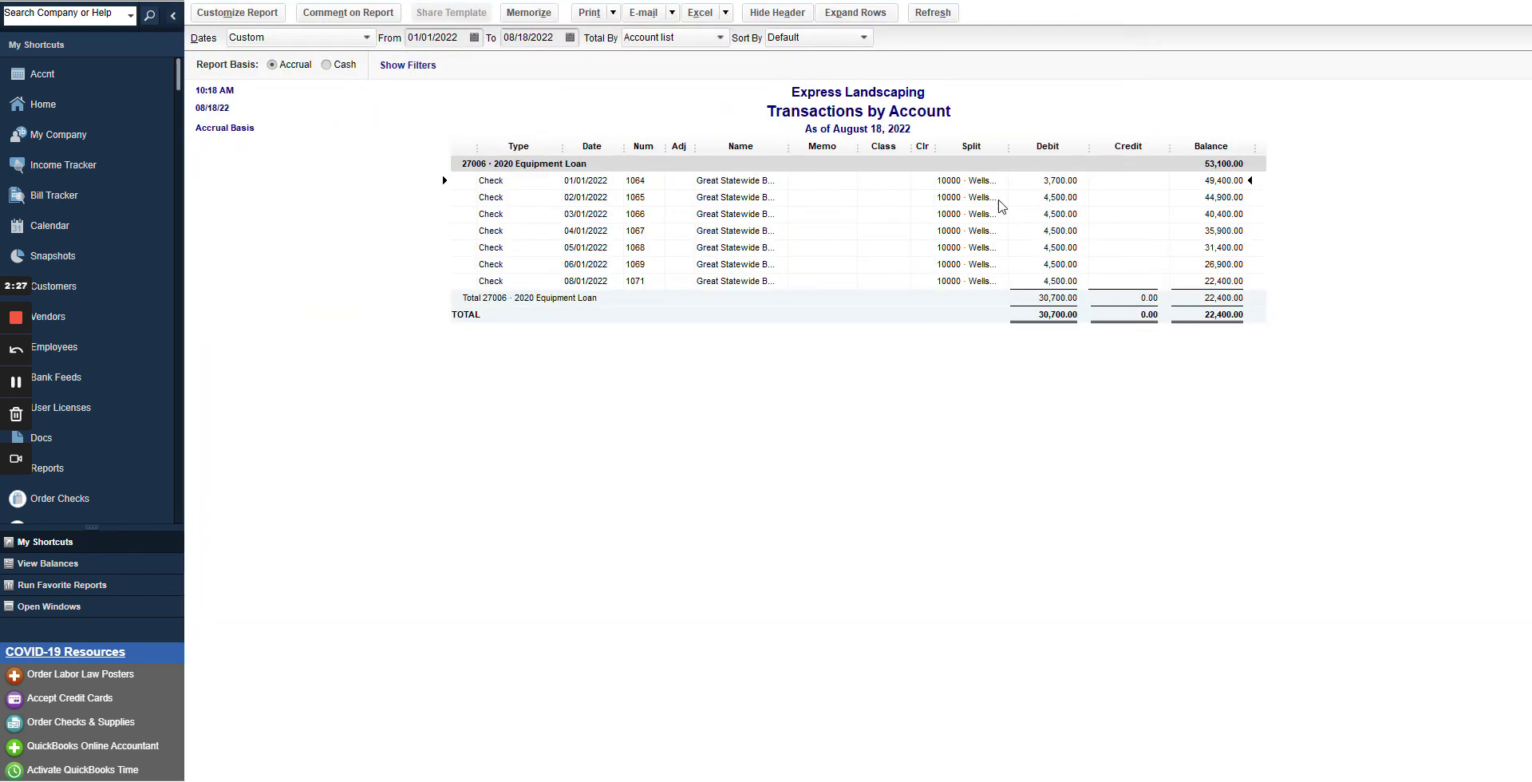
Open the 02/01/2022 loan check and split it into 3,700 for 2020 Equipment Loan and the remainder for Interest Expense.
{"action": "double_click", "coordinate": [1037, 197]}
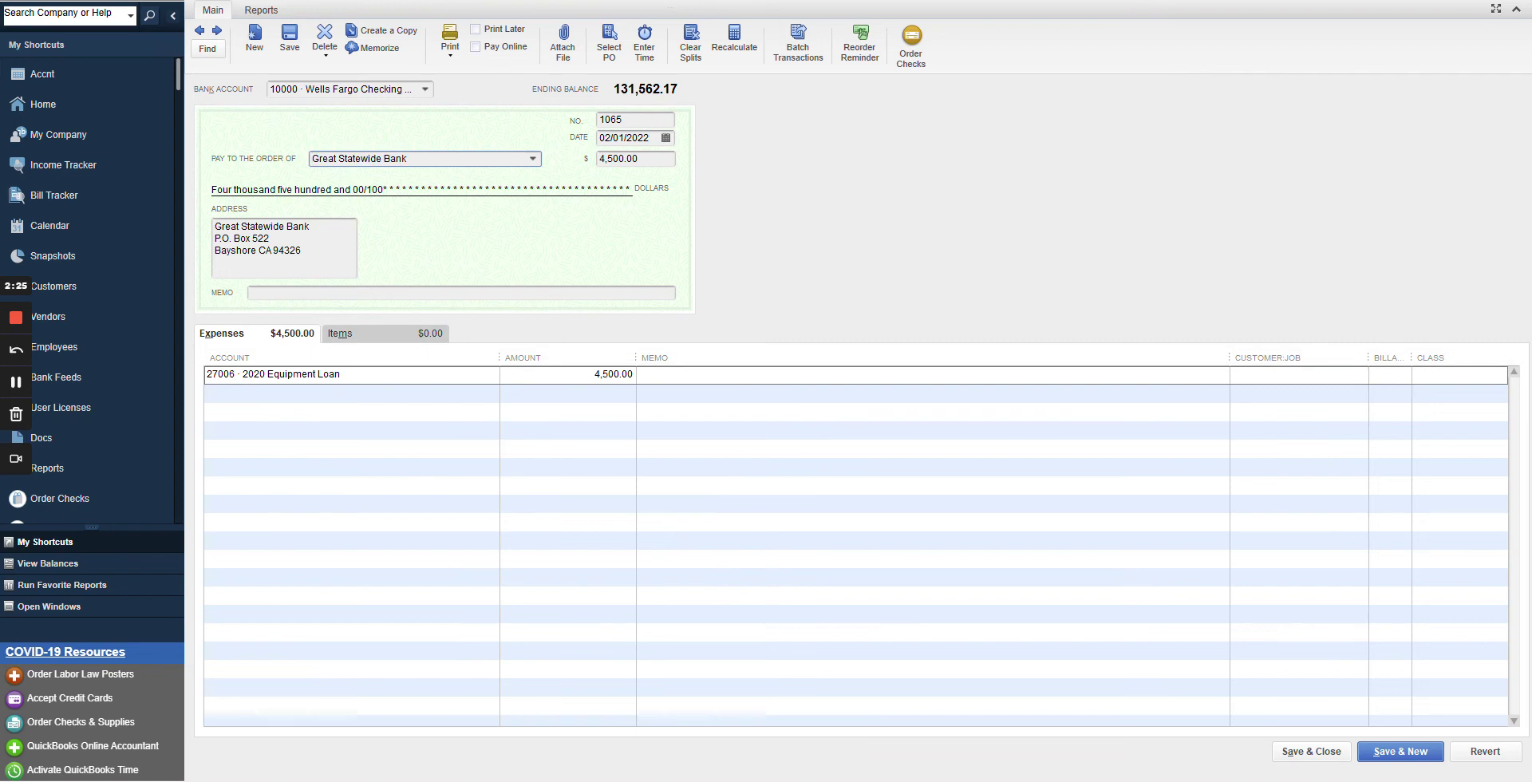
{"action": "type", "text": "3700"}
{"action": "key", "text": "Tab"}
{"action": "key", "text": "Tab"}
{"action": "key", "text": "Tab"}
{"action": "key", "text": "Tab"}
{"action": "key", "text": "Tab"}
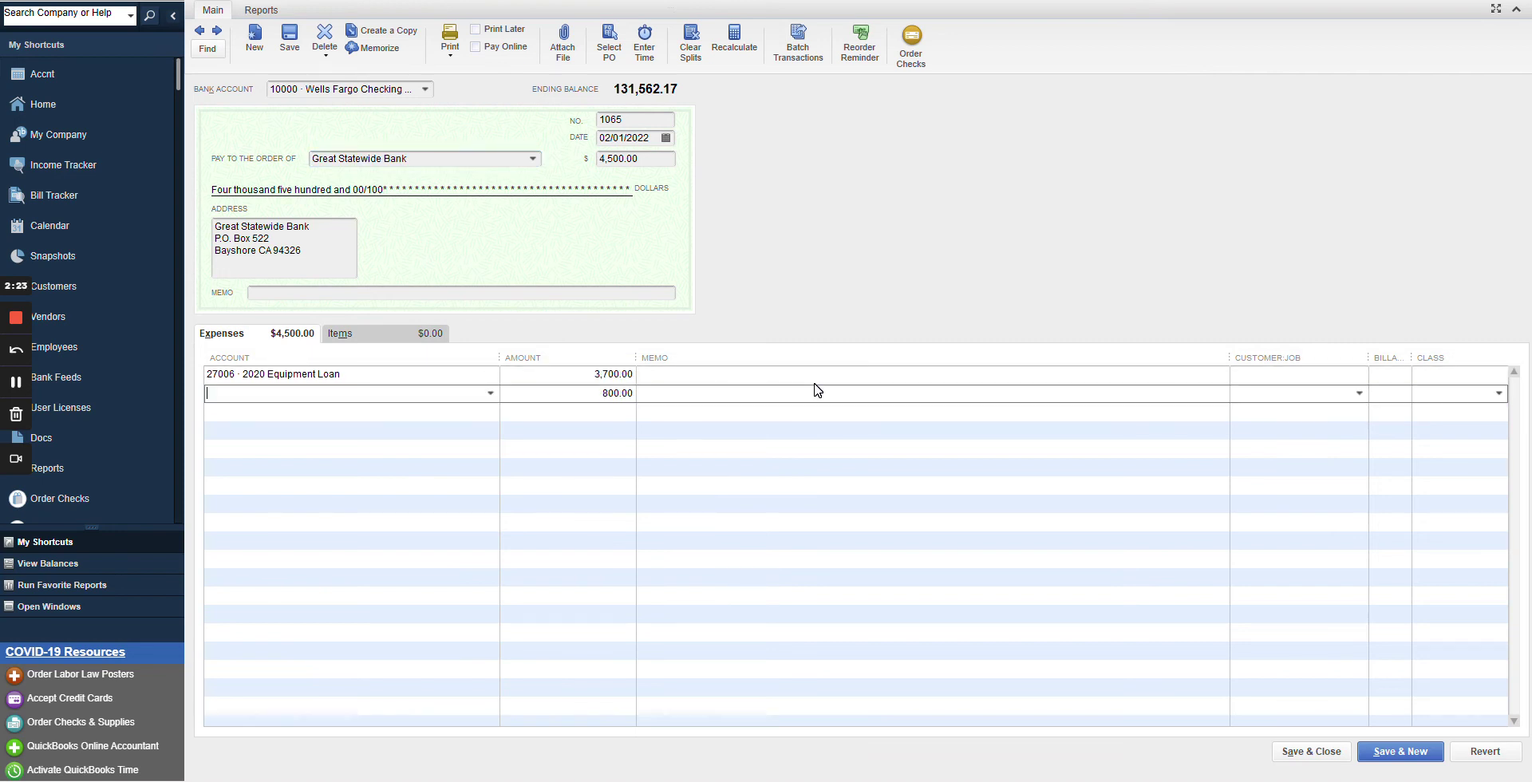
{"action": "type", "text": "633int"}
{"action": "key", "text": "Tab"}
Save and close the 02/01/2022 check, agreeing to record the change to the past transaction.
{"action": "left_click", "coordinate": [1294, 750]}
{"action": "left_click", "coordinate": [688, 211]}
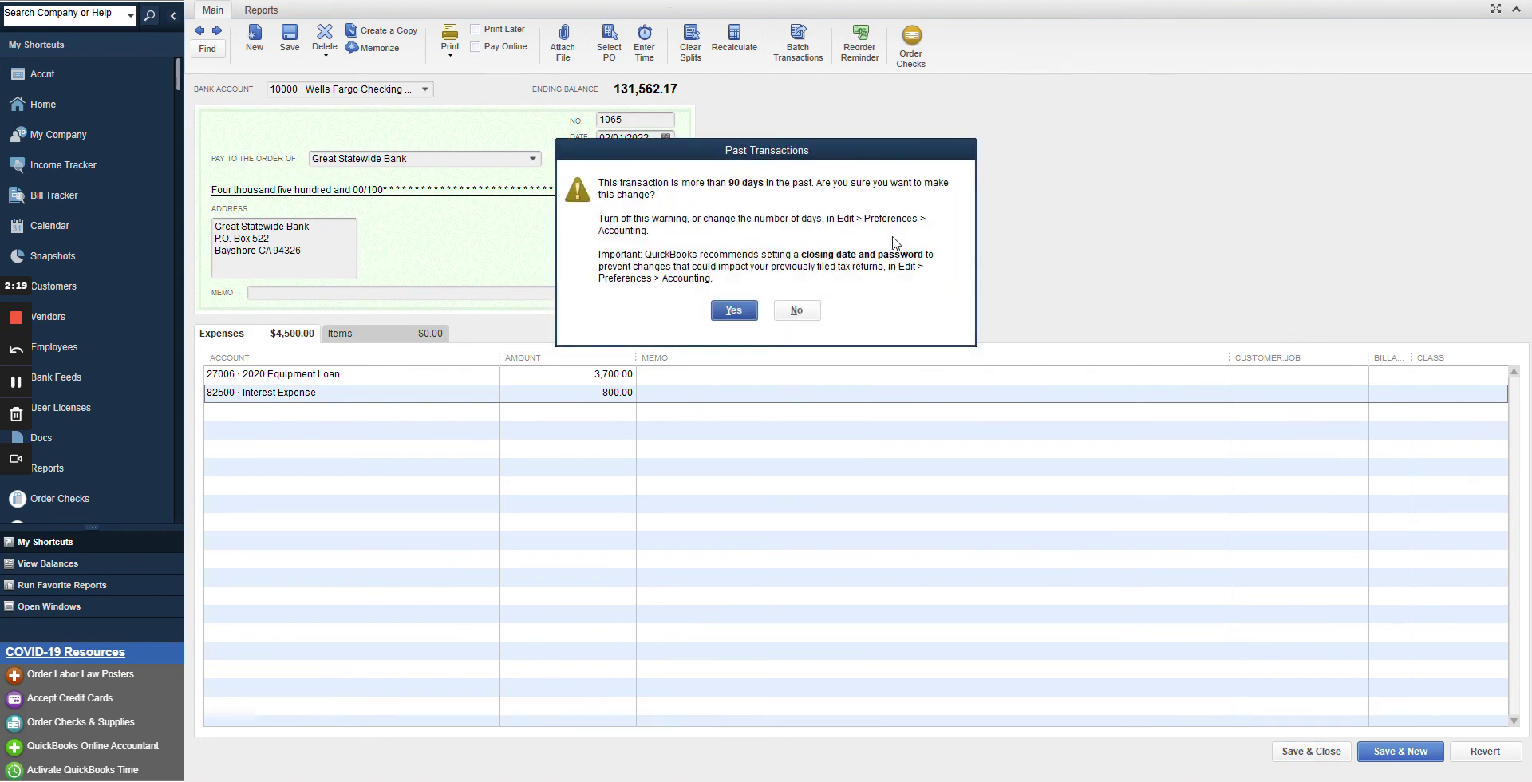
{"action": "left_click", "coordinate": [742, 308]}
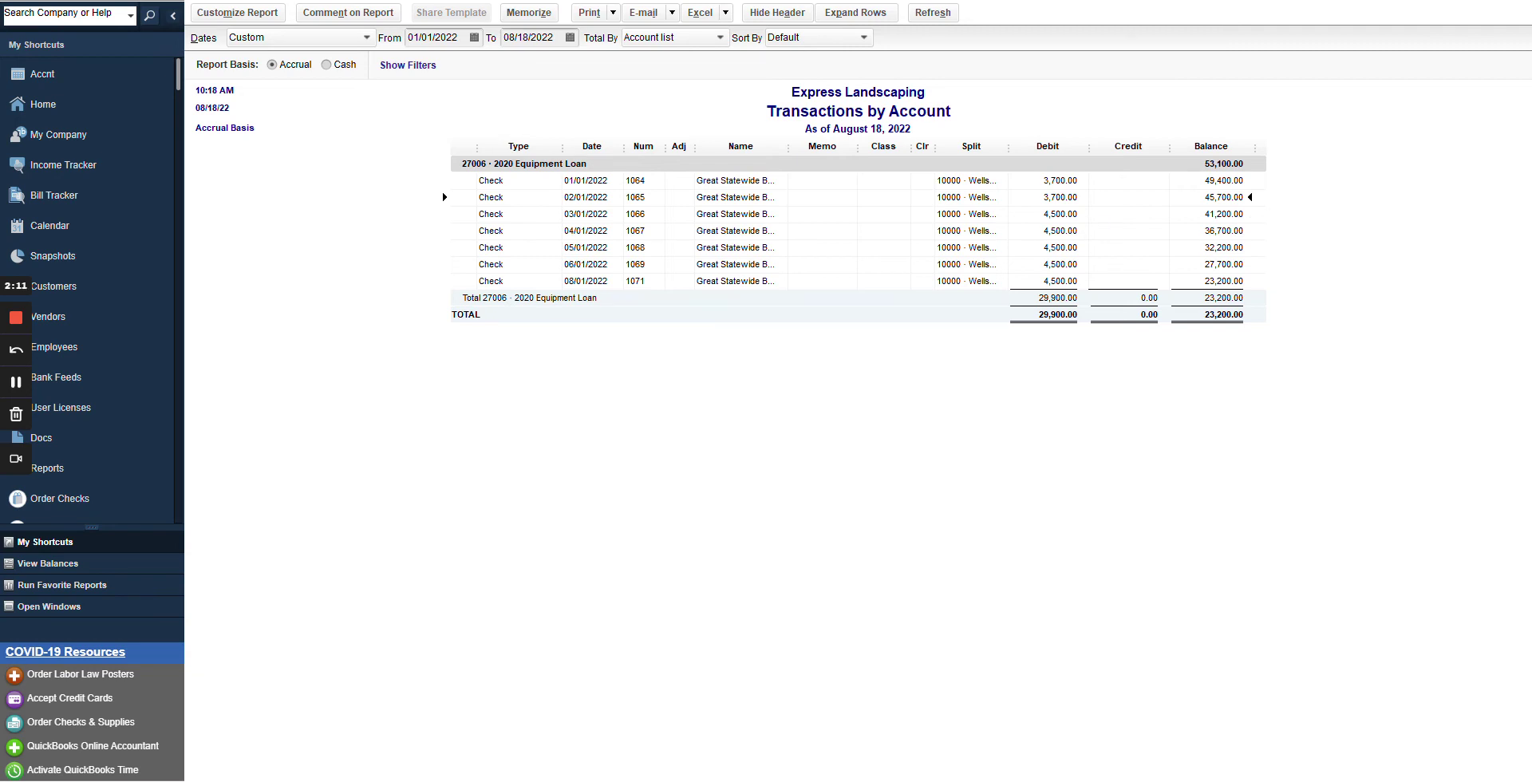
Open the 03/01/2022 loan check and split it into 3,700 for 2020 Equipment Loan and the remainder for Interest Expense.
{"action": "key", "text": "Return"}
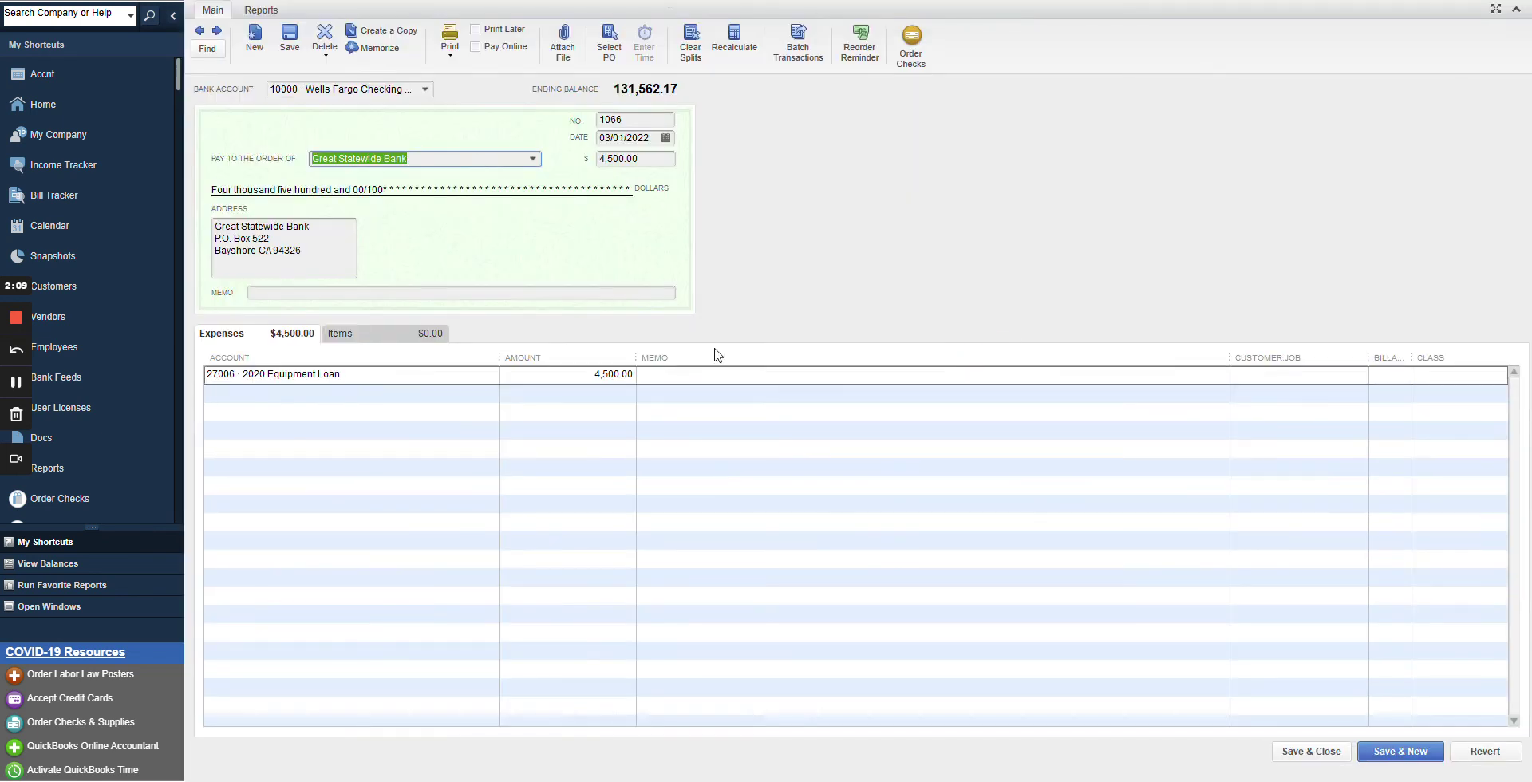
{"action": "type", "text": "3700"}
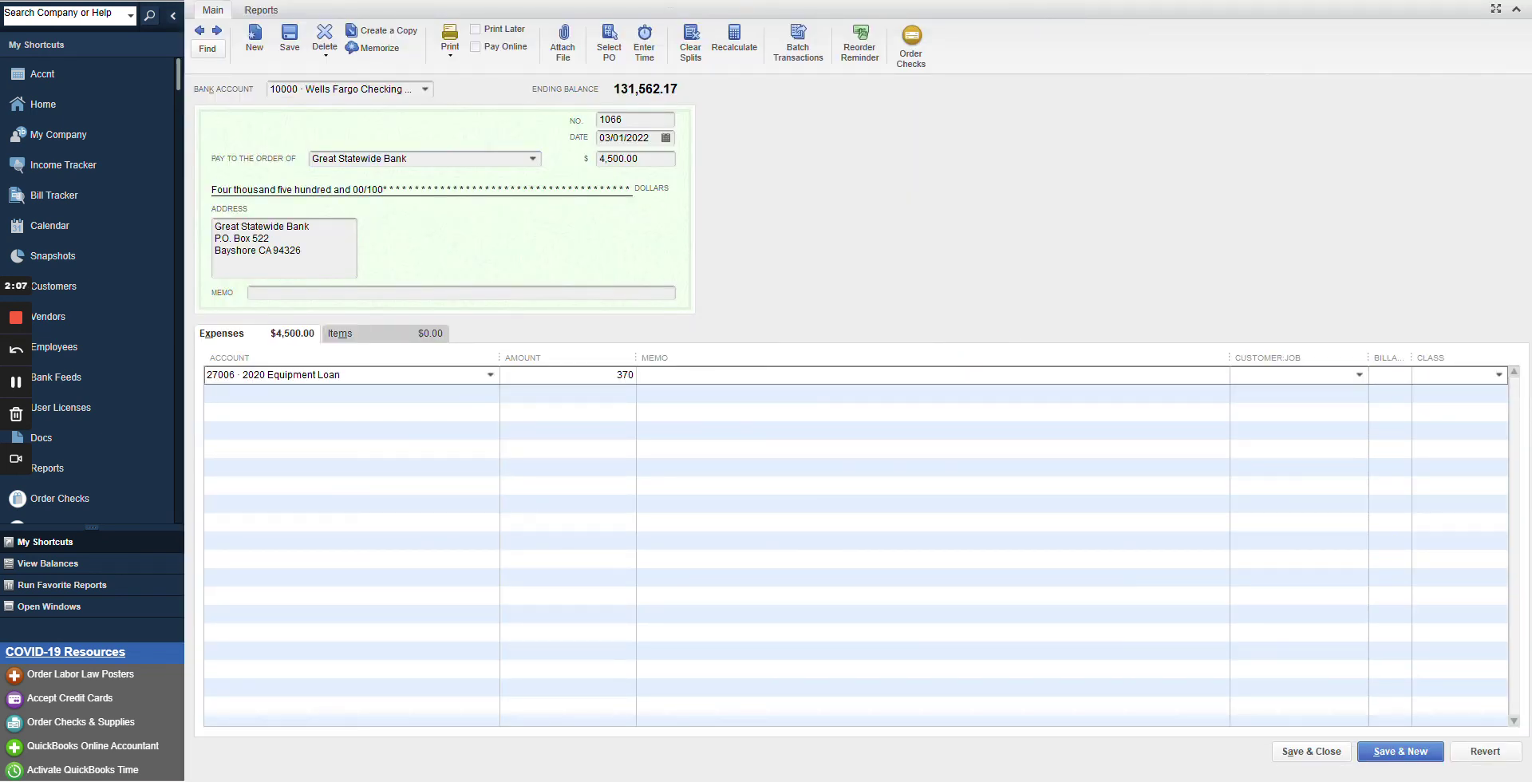
{"action": "key", "text": "Down"}
{"action": "key", "text": "shift+Tab"}
{"action": "type", "text": "int"}
{"action": "key", "text": "Tab"}
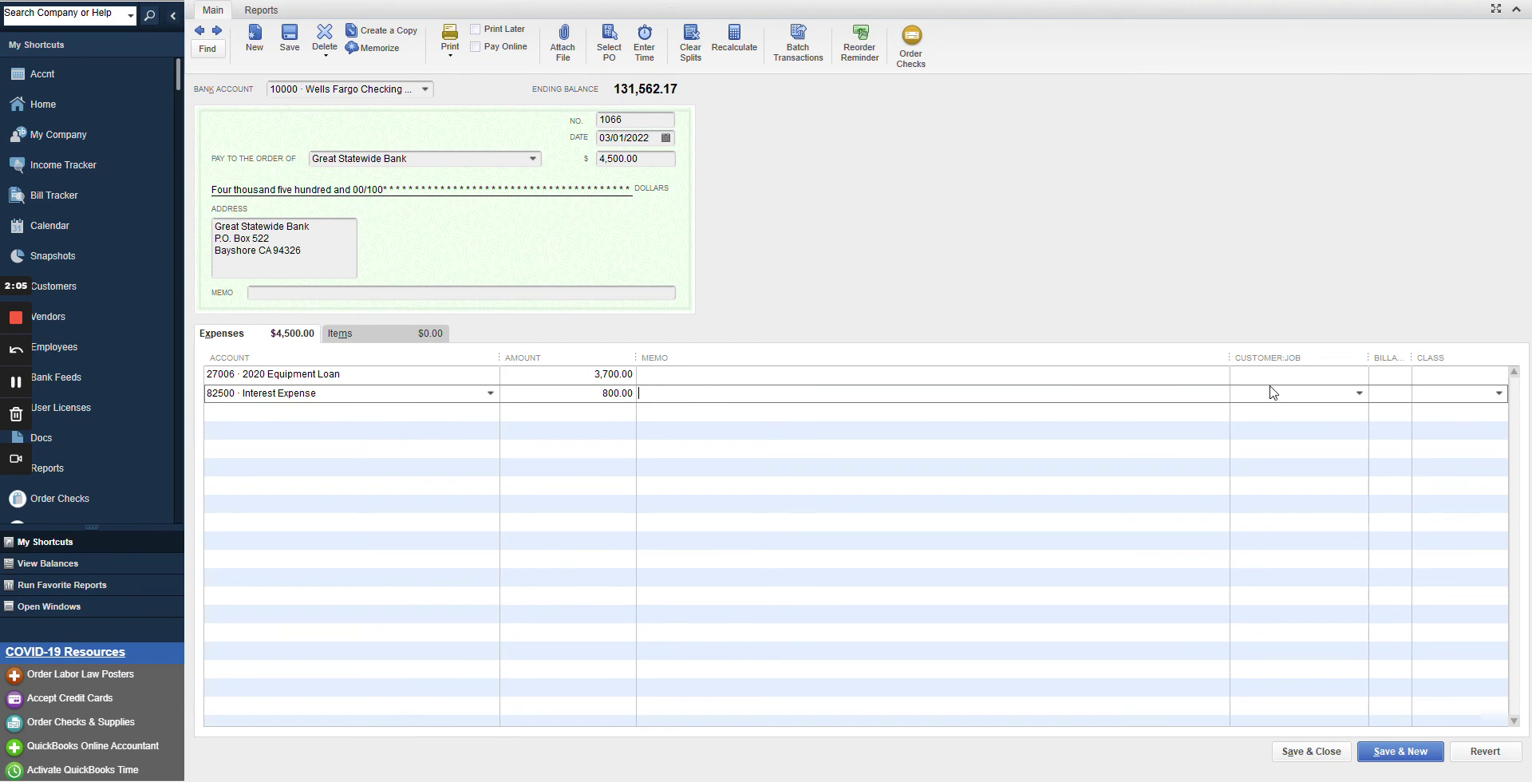
Save and close the 03/01/2022 check, agreeing to record the change to the past transaction.
{"action": "left_click", "coordinate": [1311, 751]}
{"action": "left_click", "coordinate": [690, 213]}
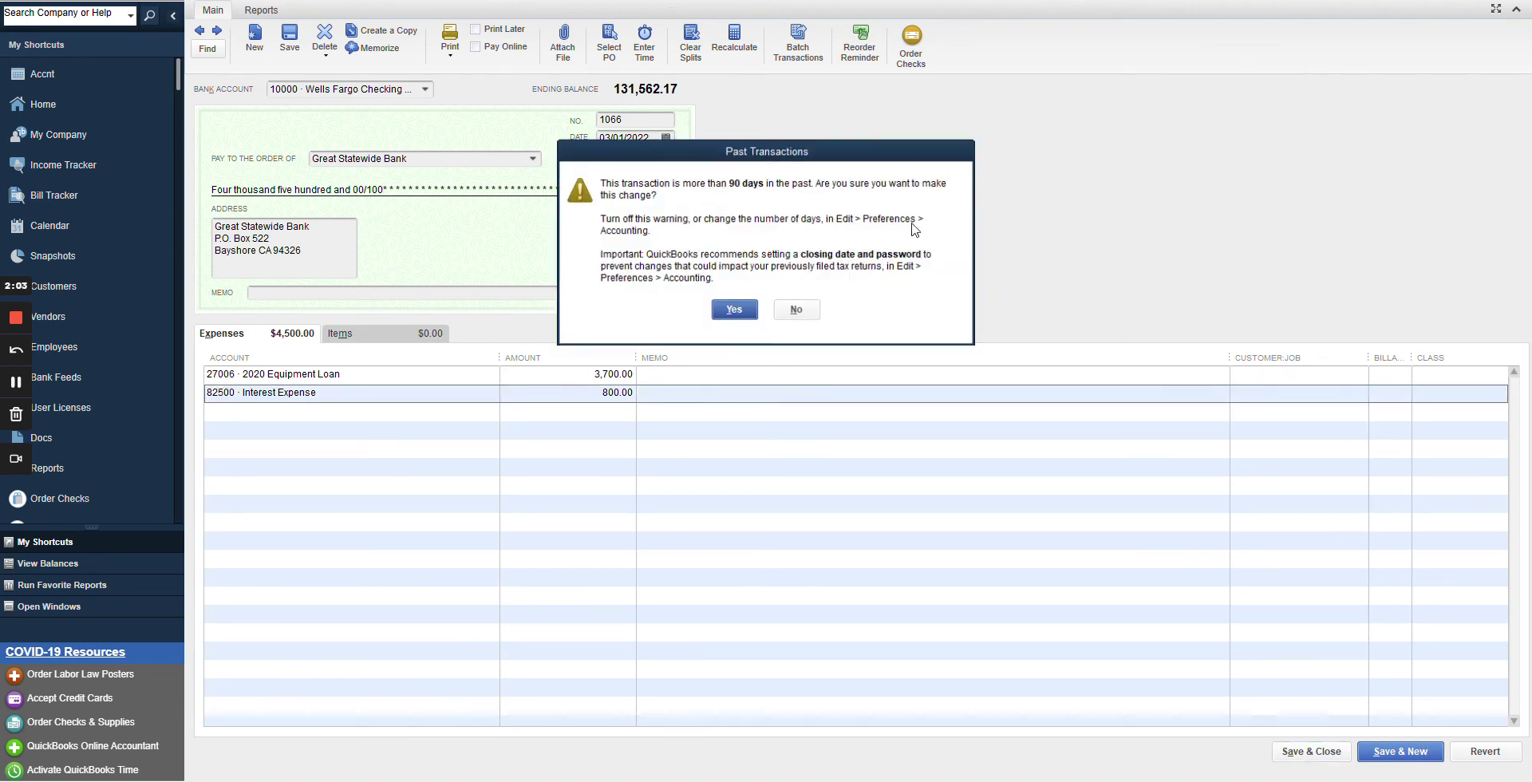
{"action": "left_click", "coordinate": [735, 311]}
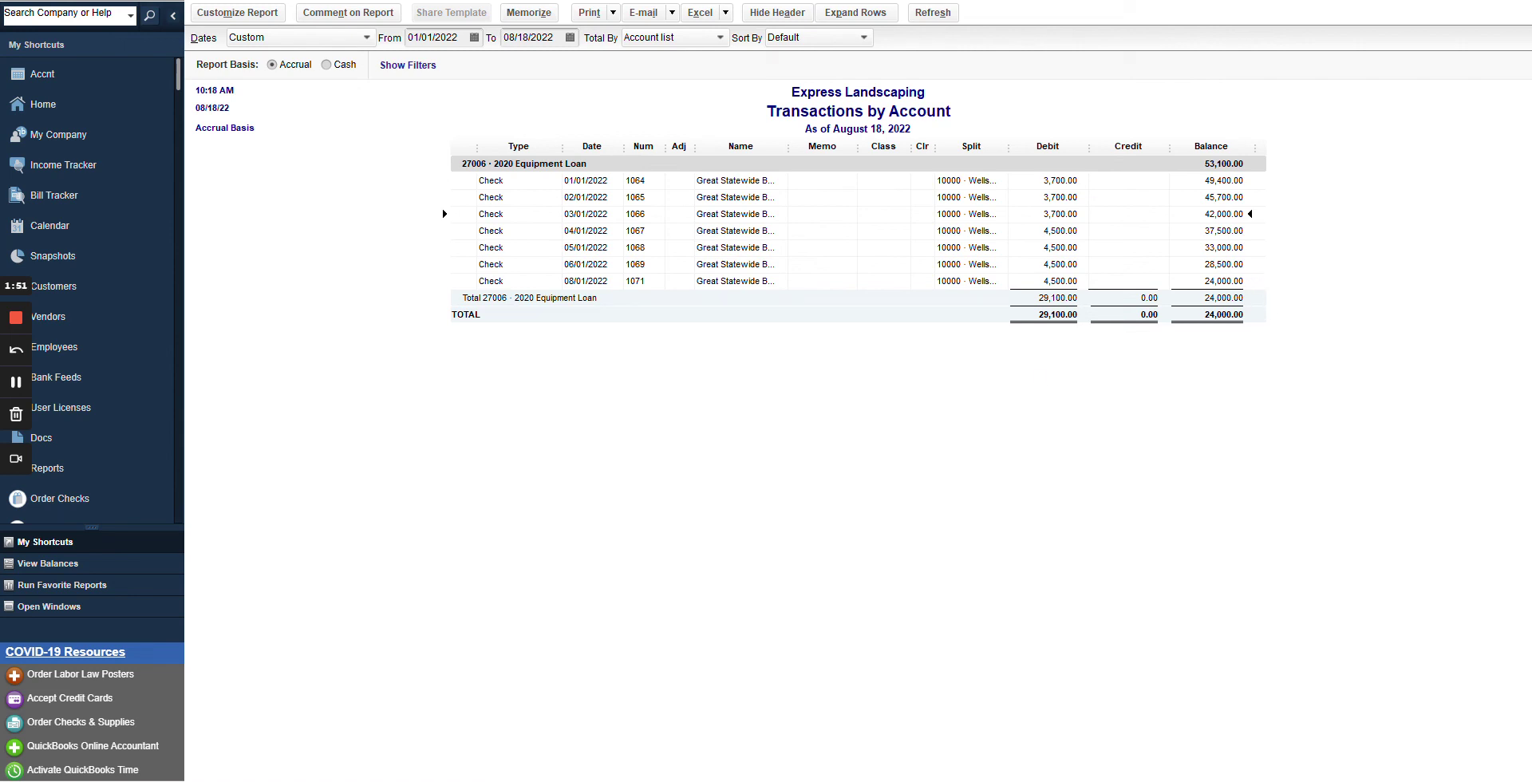
Close both reports and open the 2020 Equipment Loan register from the Chart of Accounts, selecting past split payments.
{"action": "key", "text": "Escape"}
{"action": "key", "text": "Escape"}
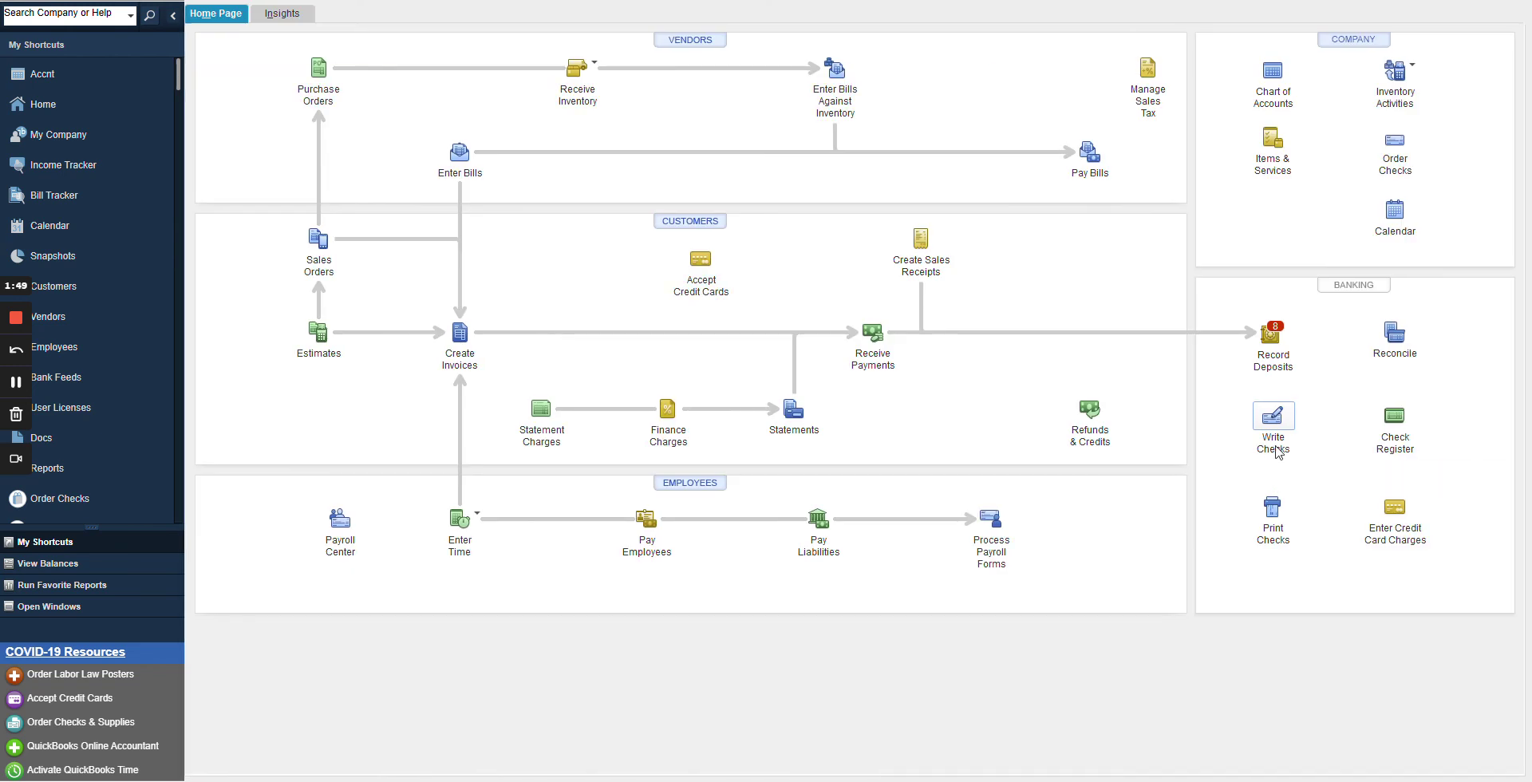
{"action": "key", "text": "ctrl+a"}
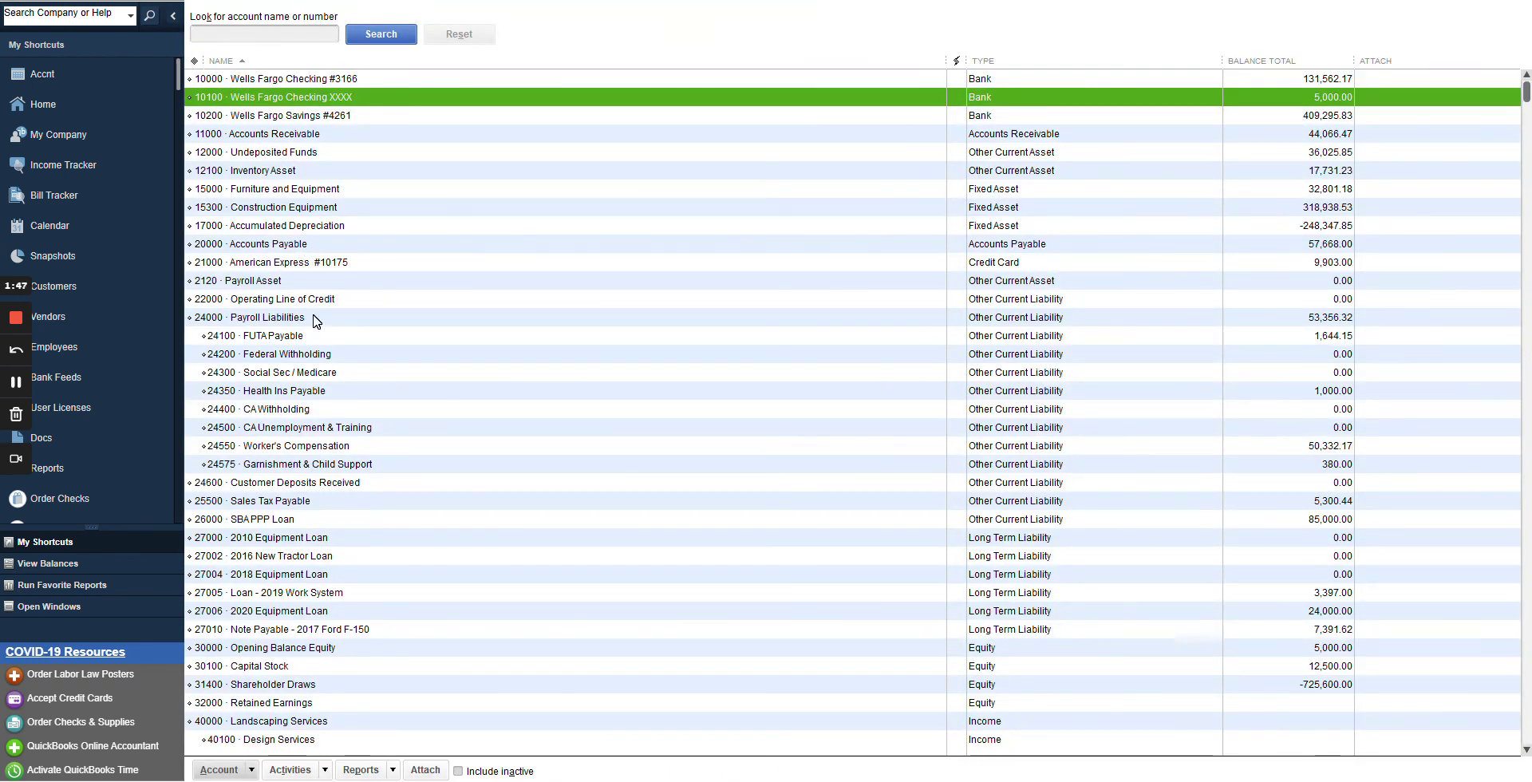
{"action": "left_click", "coordinate": [281, 612]}
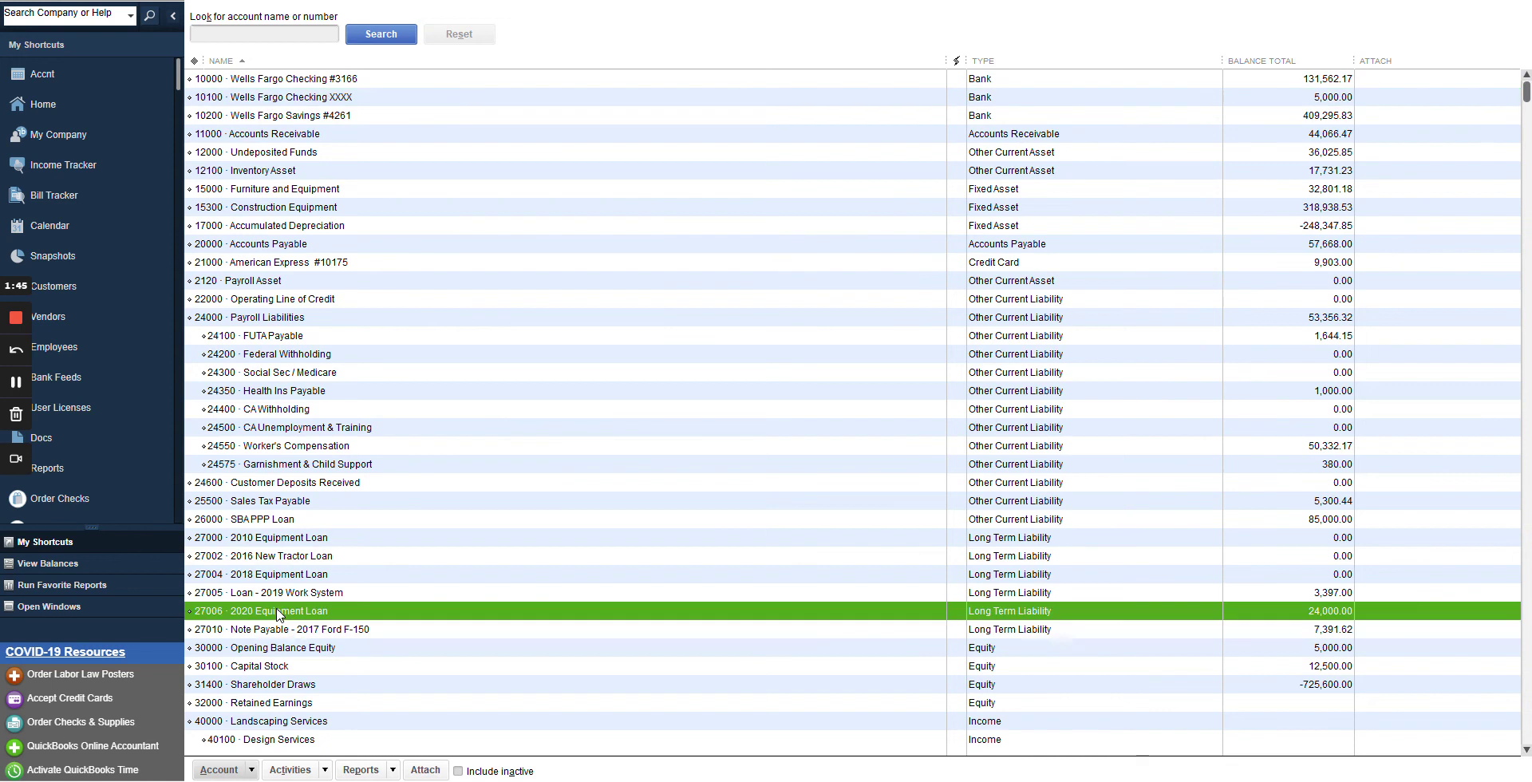
{"action": "double_click", "coordinate": [470, 613]}
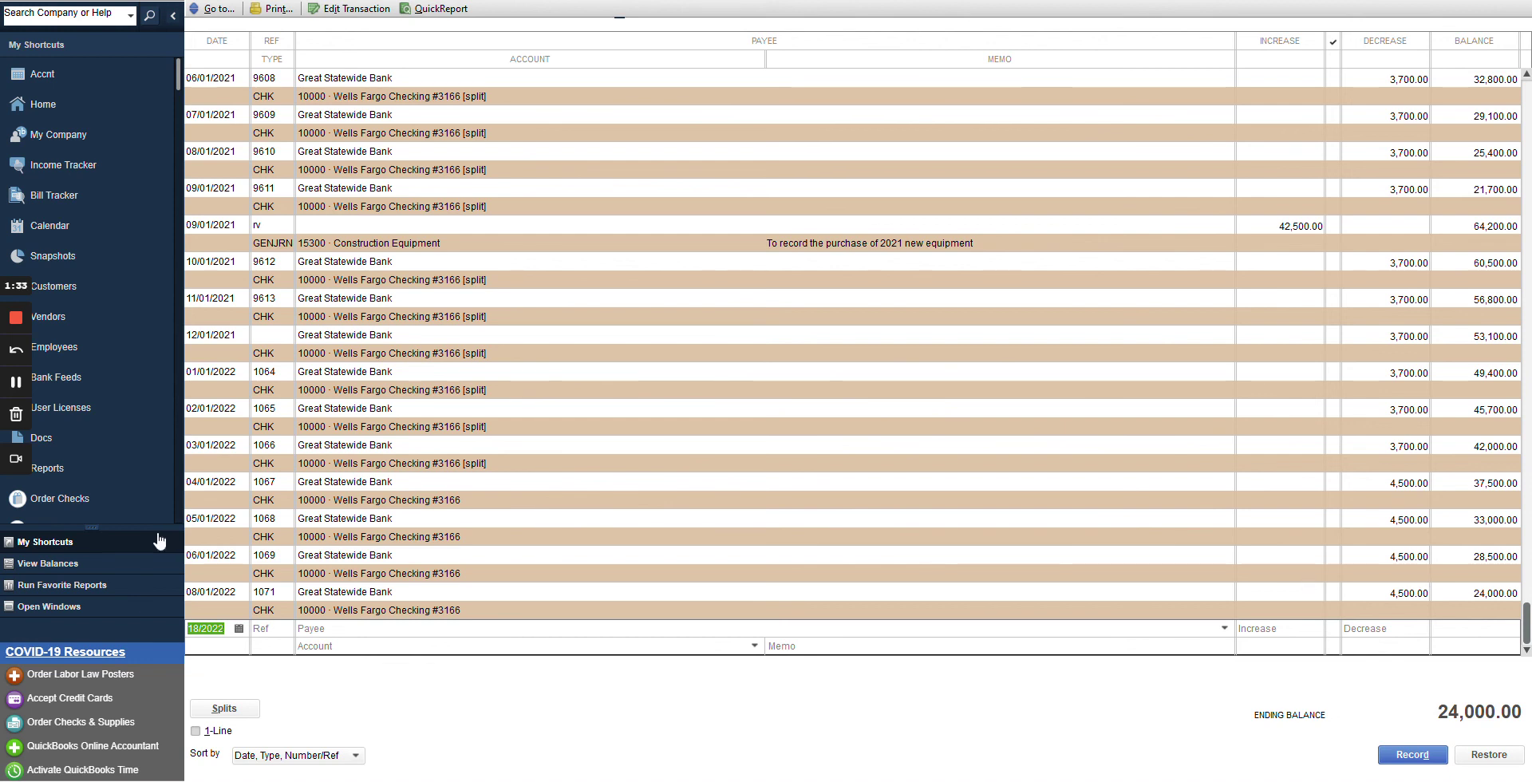
{"action": "left_click", "coordinate": [272, 319]}
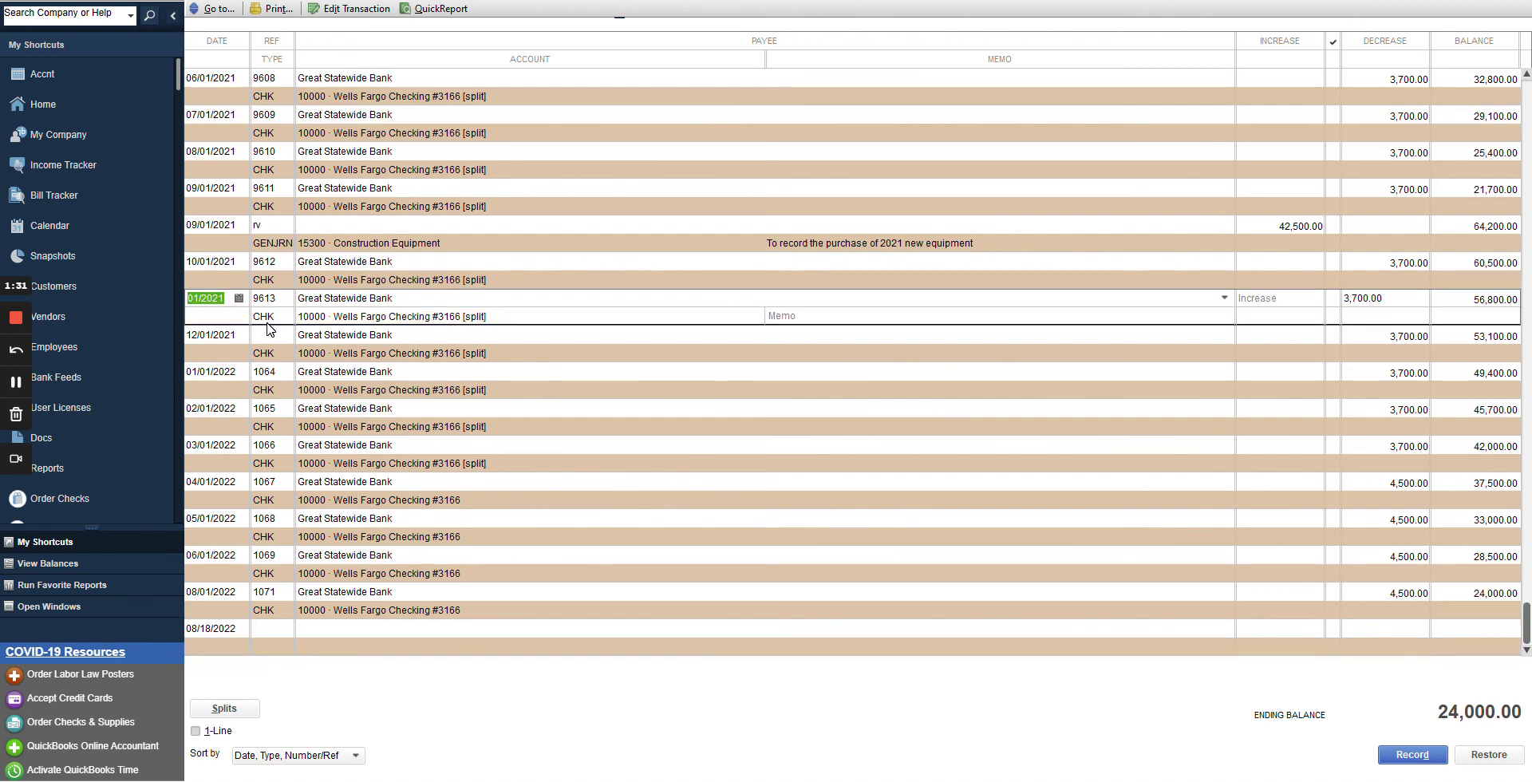
{"action": "left_click", "coordinate": [267, 430]}
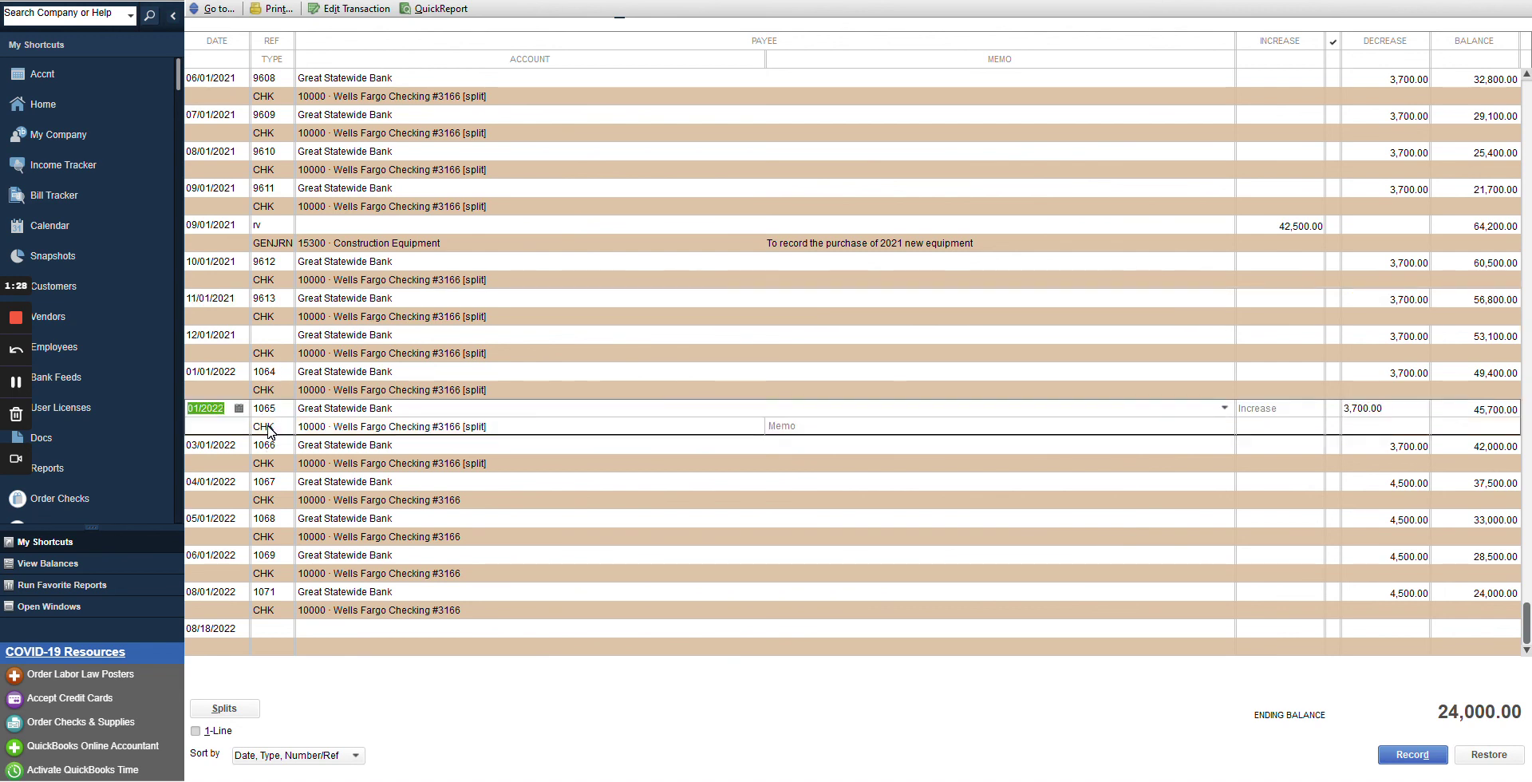
Open the 05/01/2022 check from the register and split it into 3,700 for 2020 Equipment Loan and the remainder for Interest Expense.
{"action": "double_click", "coordinate": [269, 536]}
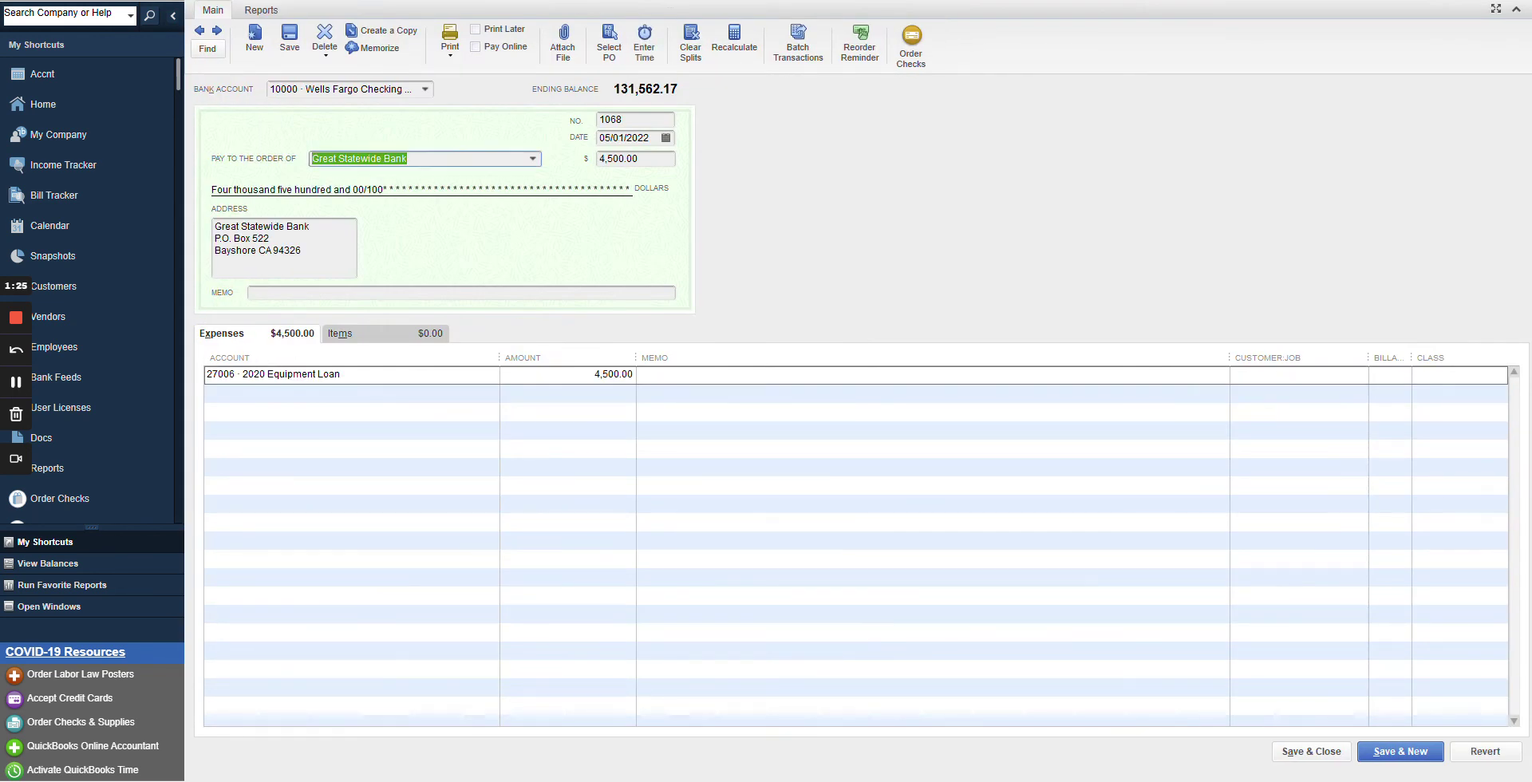
{"action": "left_click", "coordinate": [615, 374]}
{"action": "type", "text": "3,700"}
{"action": "key", "text": "Down"}
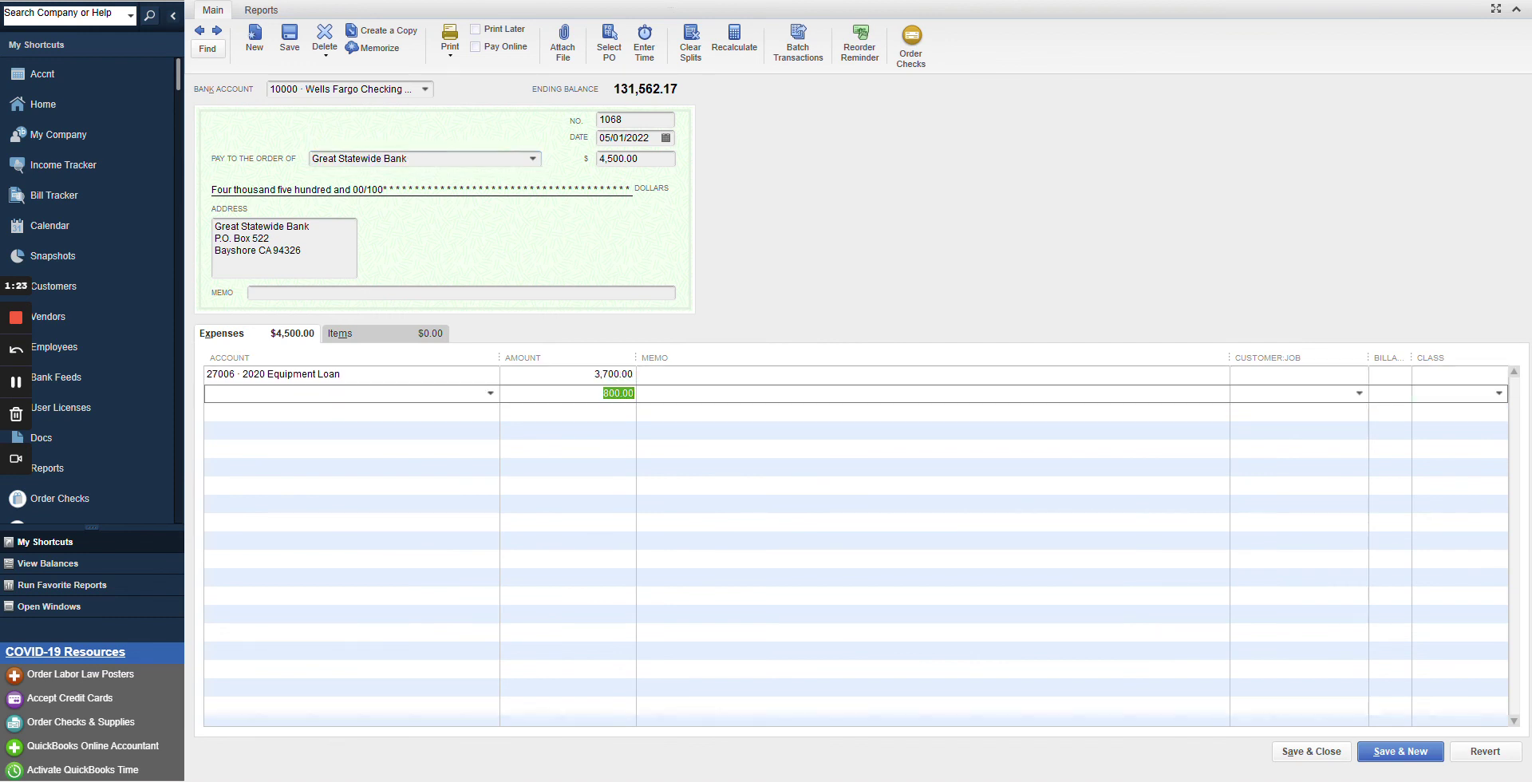
{"action": "key", "text": "shift+Tab"}
{"action": "type", "text": "ine"}
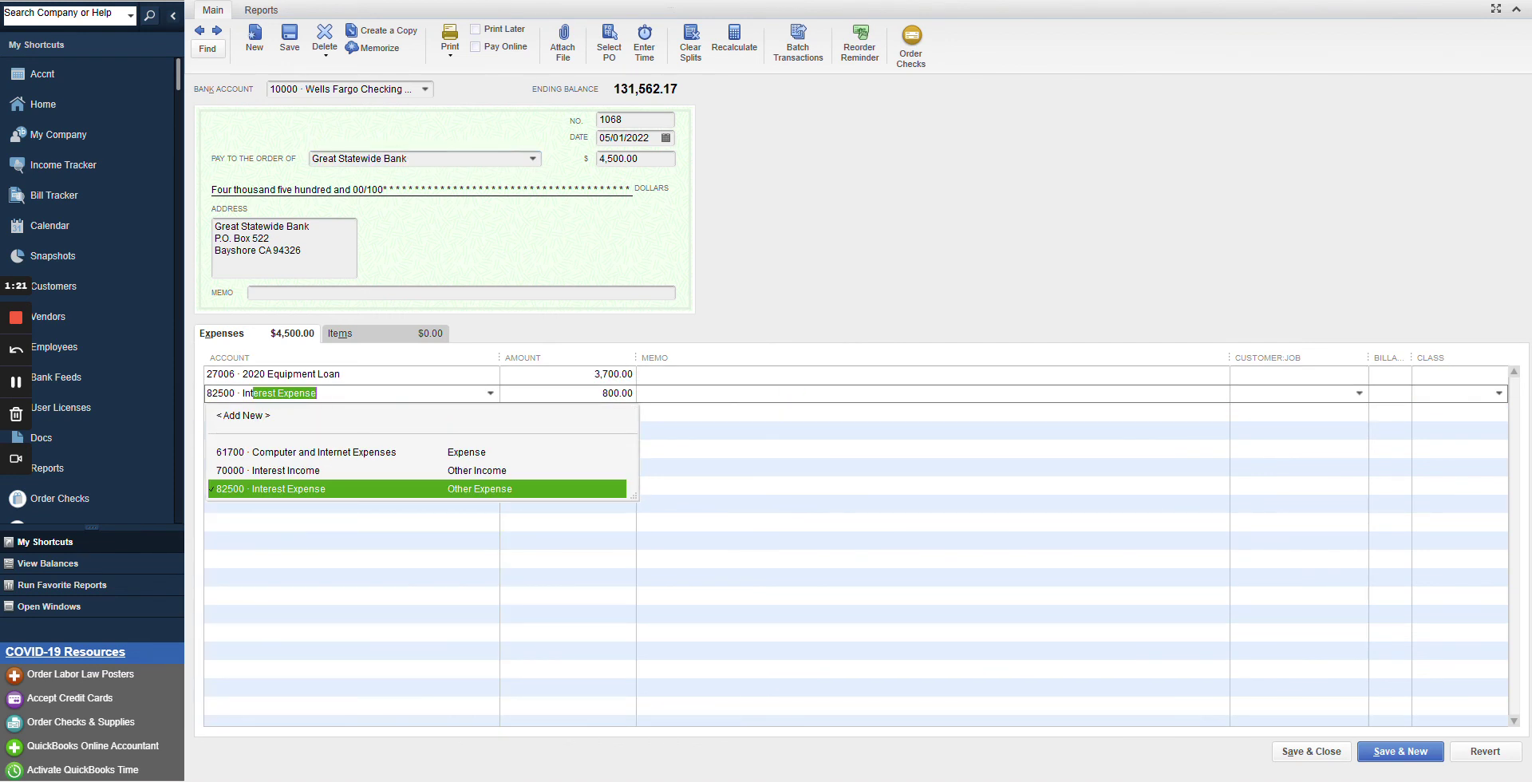
{"action": "key", "text": "Tab"}
Save the 05/01/2022 check with its changes recorded, and close the loan register and the Chart of Accounts.
{"action": "left_click", "coordinate": [1331, 765]}
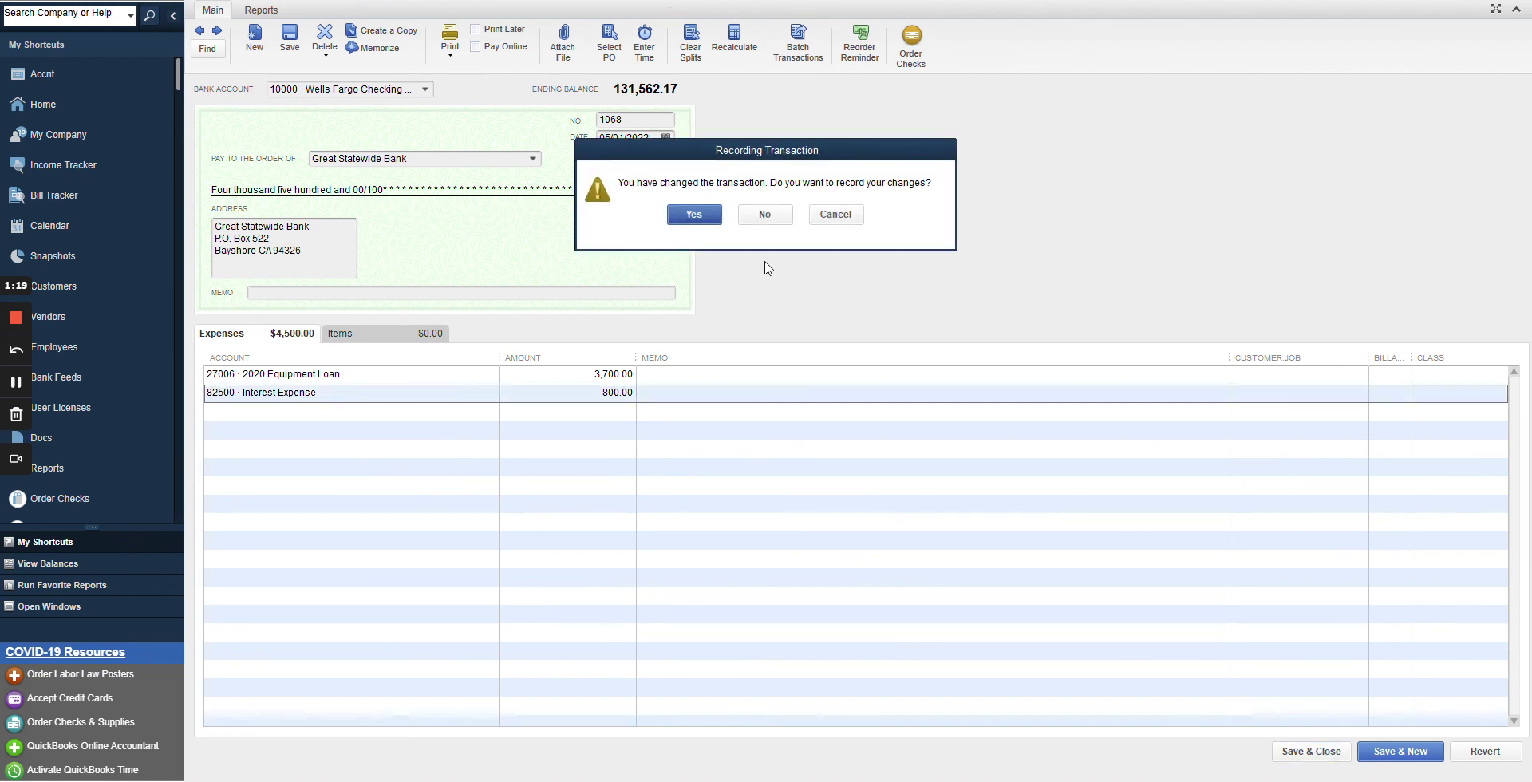
{"action": "left_click", "coordinate": [696, 214]}
{"action": "left_click", "coordinate": [731, 311]}
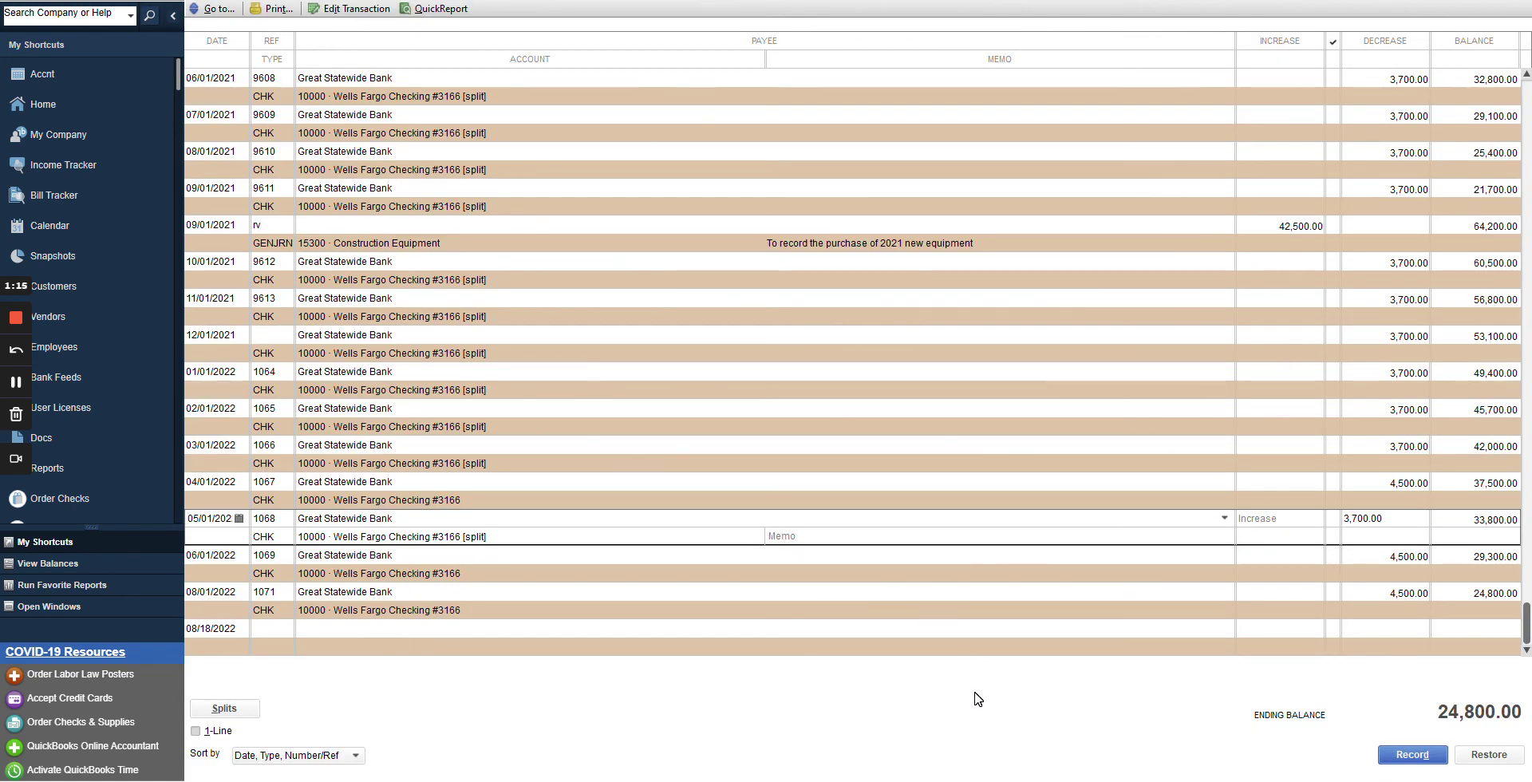
{"action": "key", "text": "Escape"}
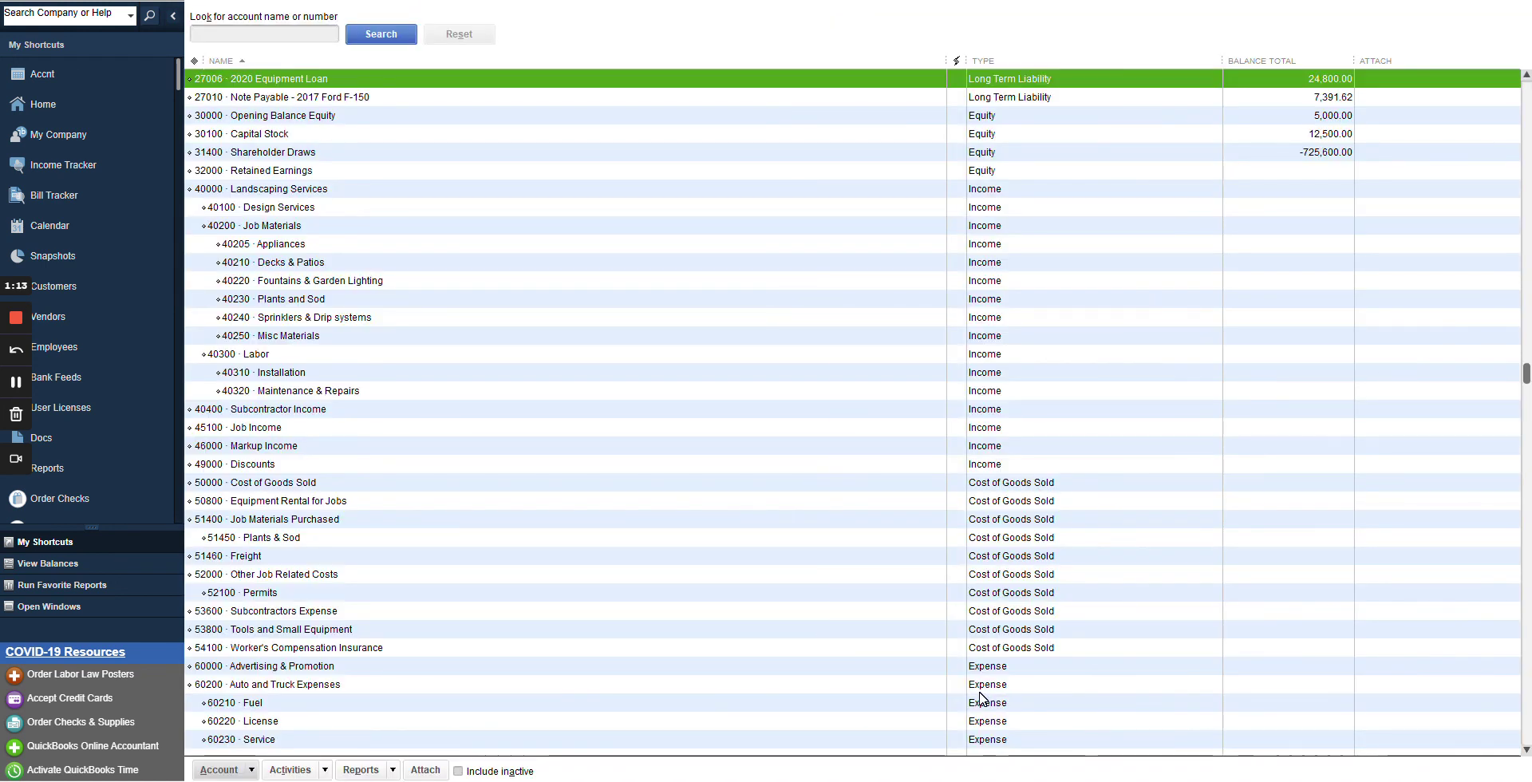
{"action": "key", "text": "Escape"}
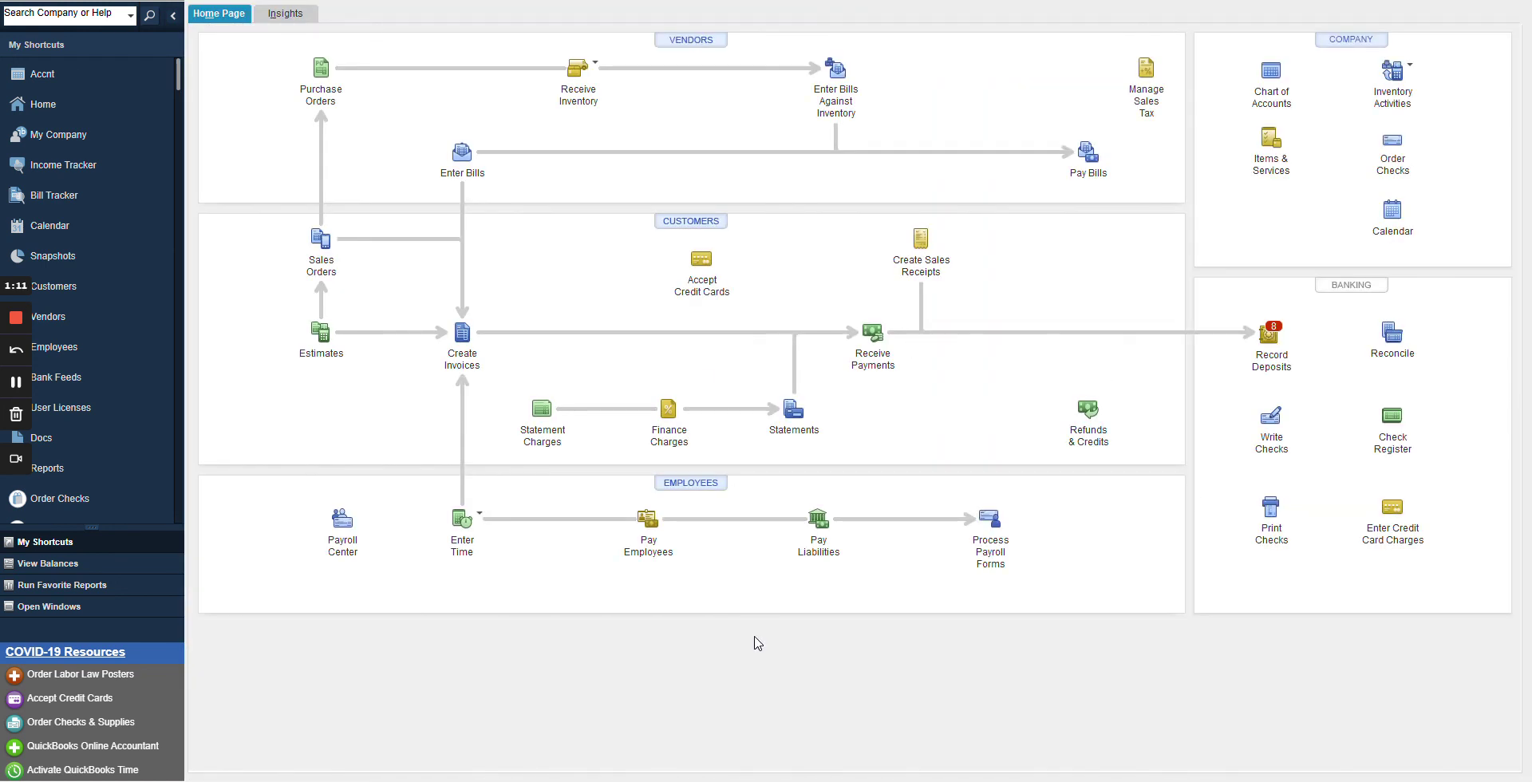